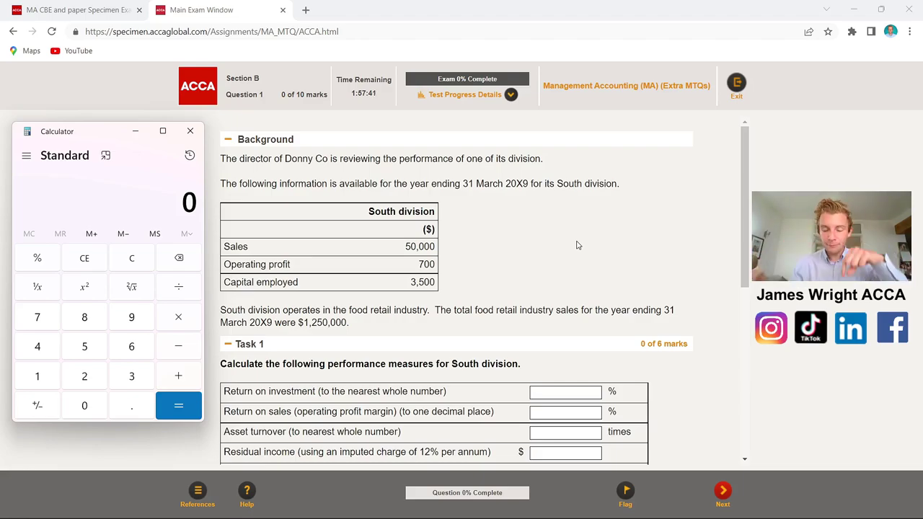
View the Management Accounting specimen exam page with its CBE specimen exam section, and return to the exam question
left_click(80, 12)
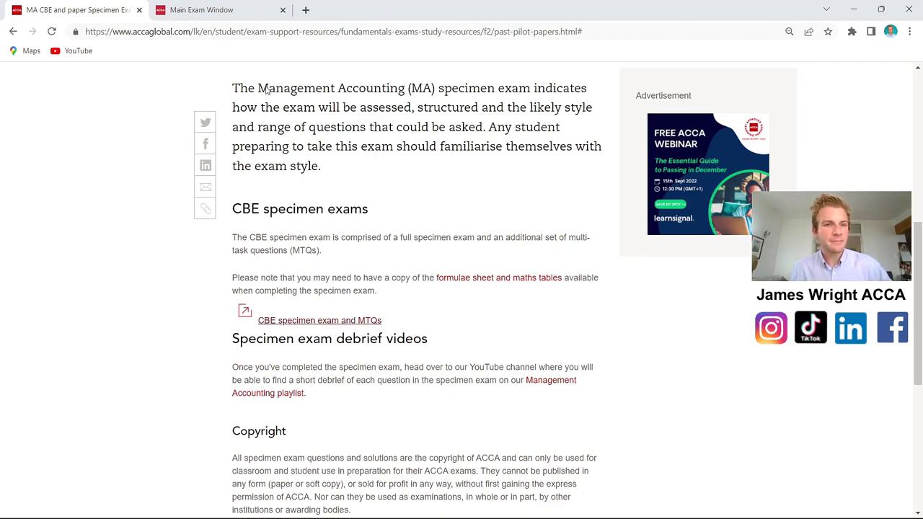
left_click(238, 13)
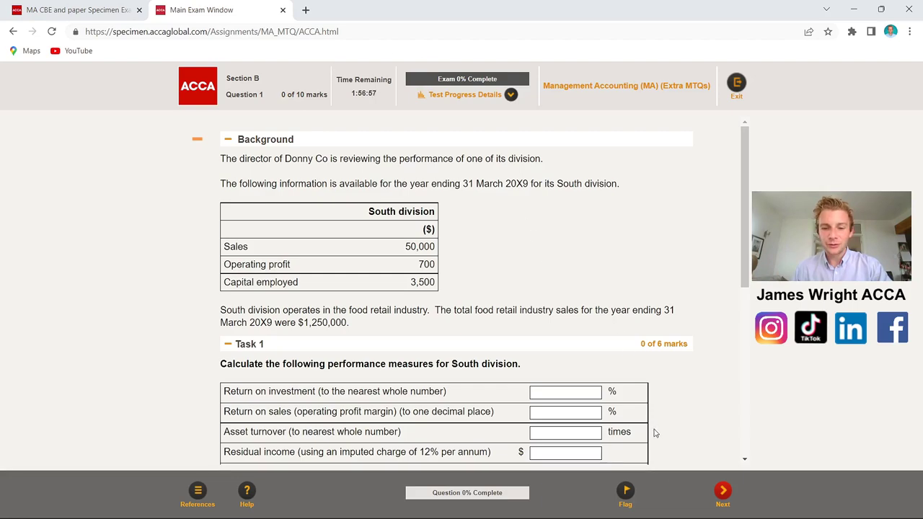
Read through the requirements of Tasks 1, 2 and 3, including how many indicators Task 3 asks for
left_click(647, 513)
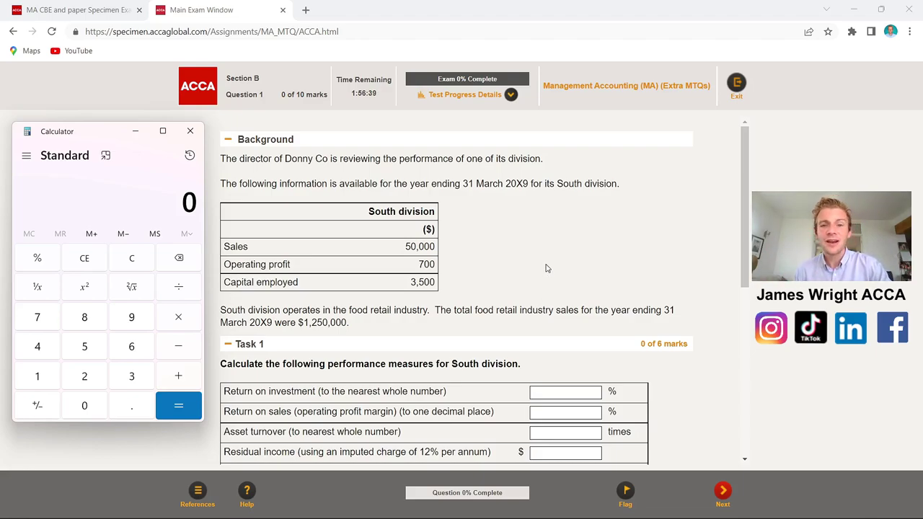
scroll(550, 278, "down", 2)
scroll(551, 277, "down", 1)
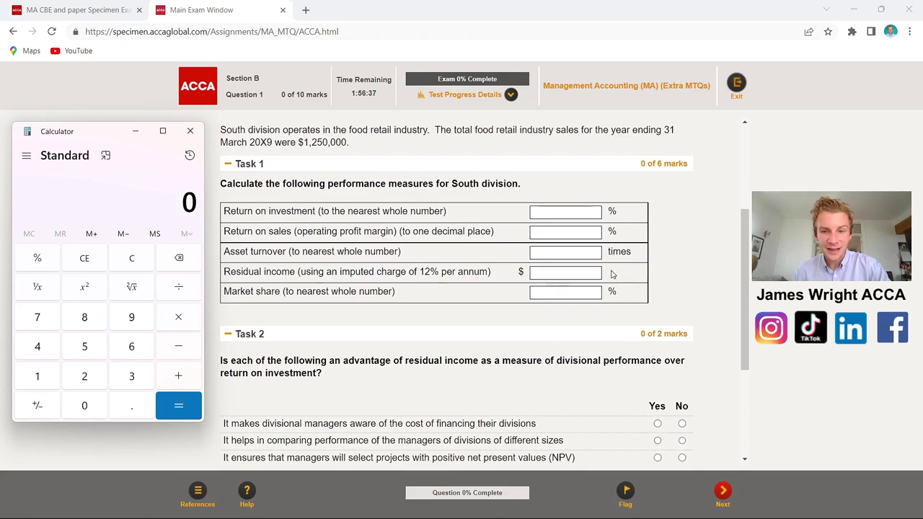
left_click(593, 212)
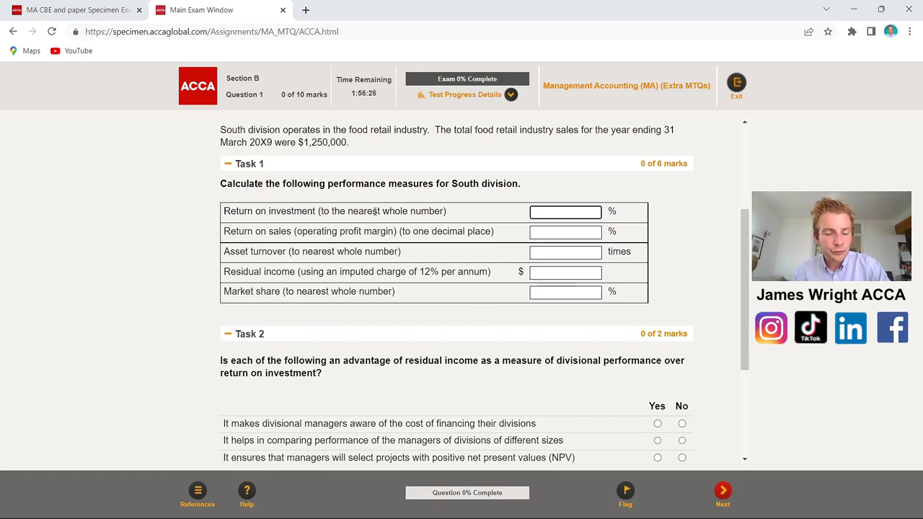
scroll(490, 283, "down", 1)
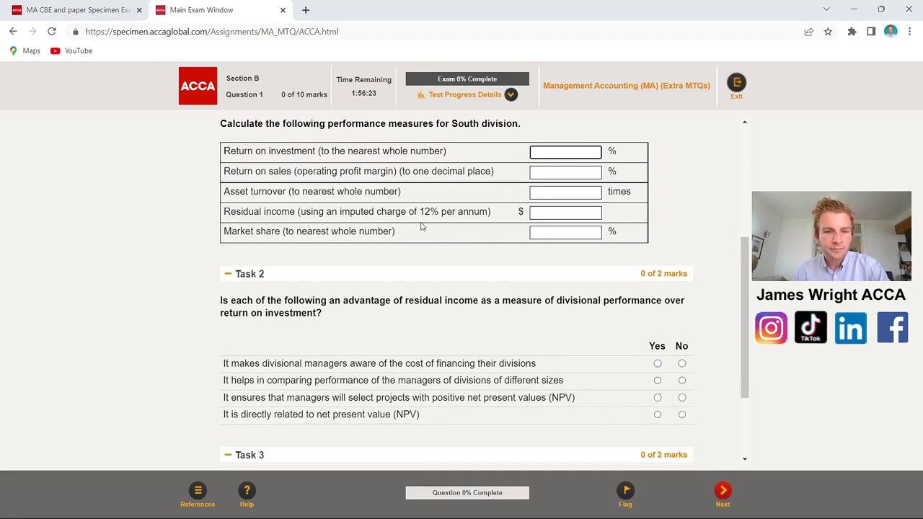
scroll(540, 267, "down", 1)
scroll(545, 274, "down", 2)
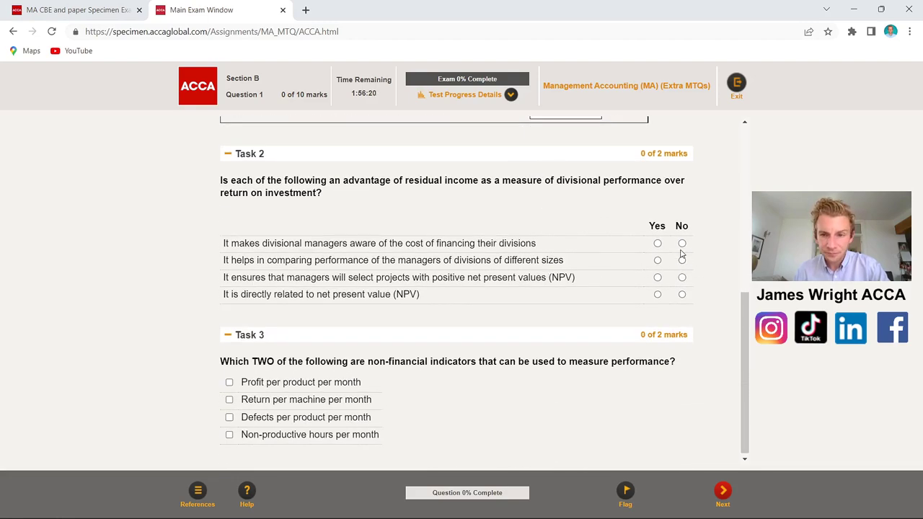
scroll(674, 252, "down", 1)
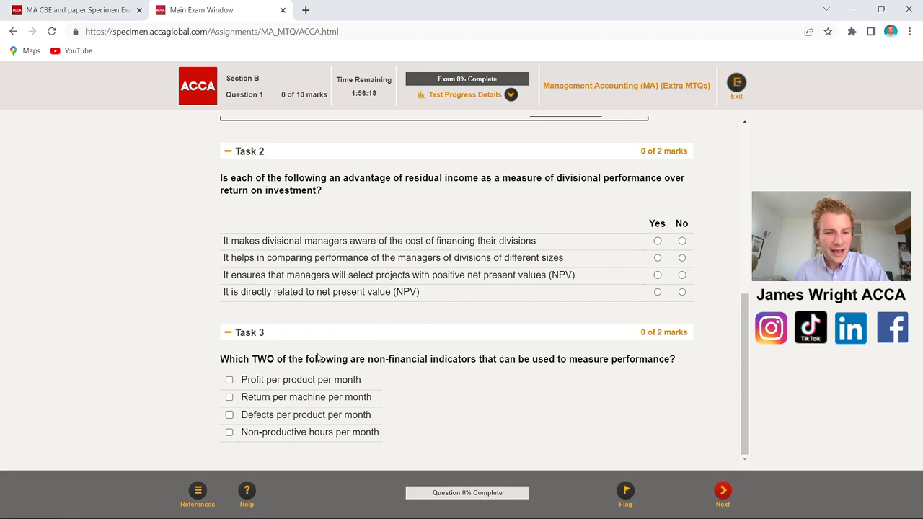
left_click_drag(252, 358, 276, 359)
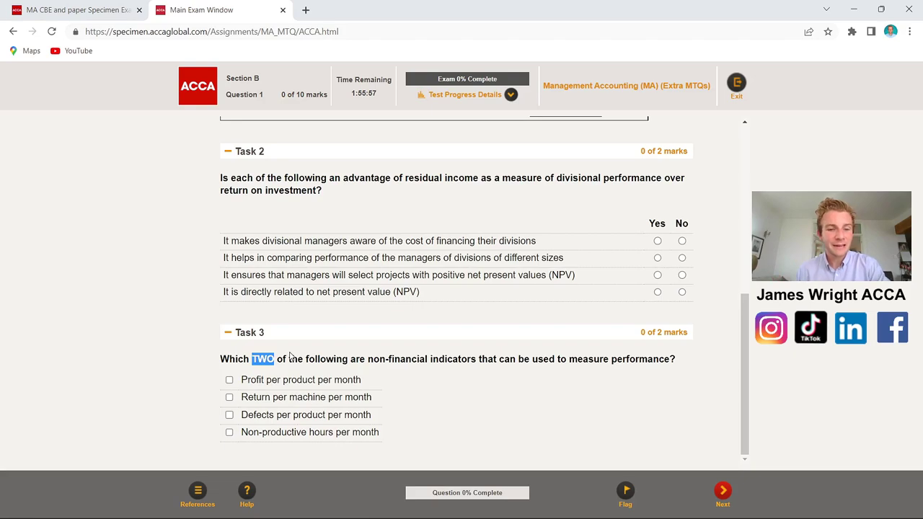
left_click(292, 356)
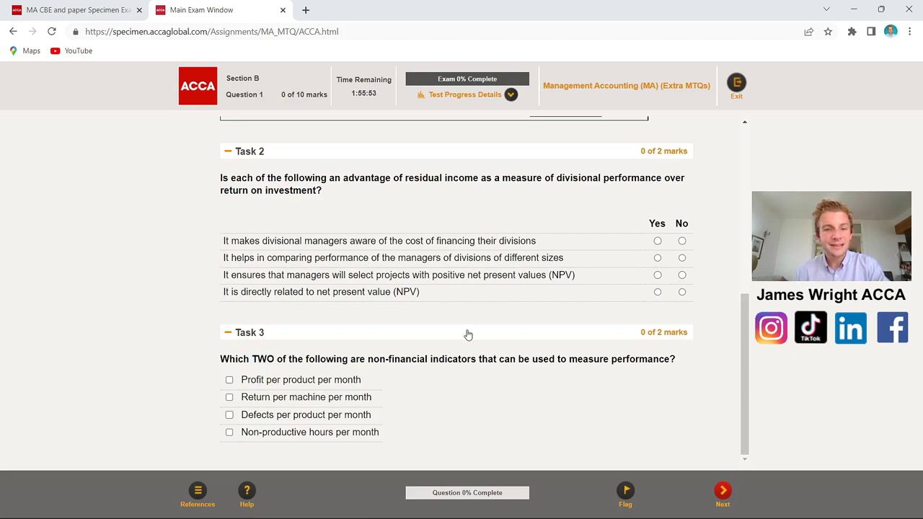
Examine the South division background figures and total industry sales alongside the Task 1 performance measures
scroll(465, 318, "up", 4)
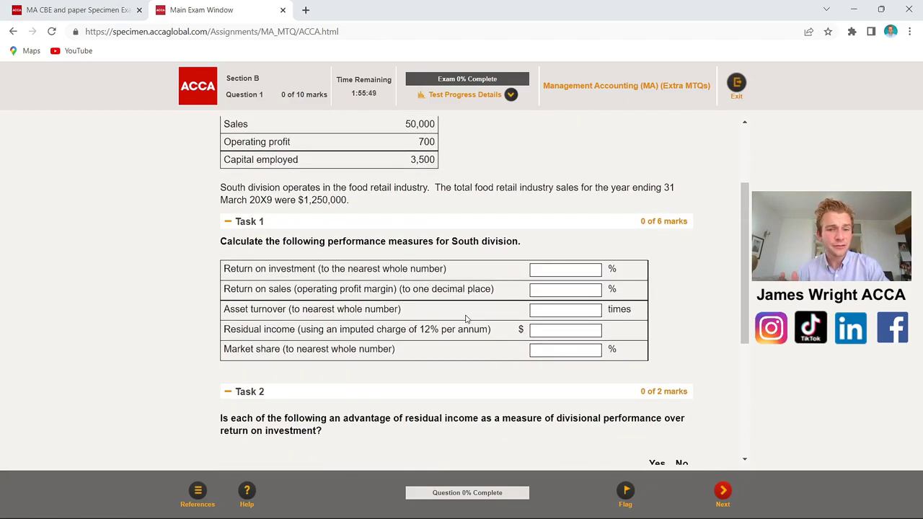
left_click_drag(452, 242, 521, 242)
scroll(521, 244, "up", 3)
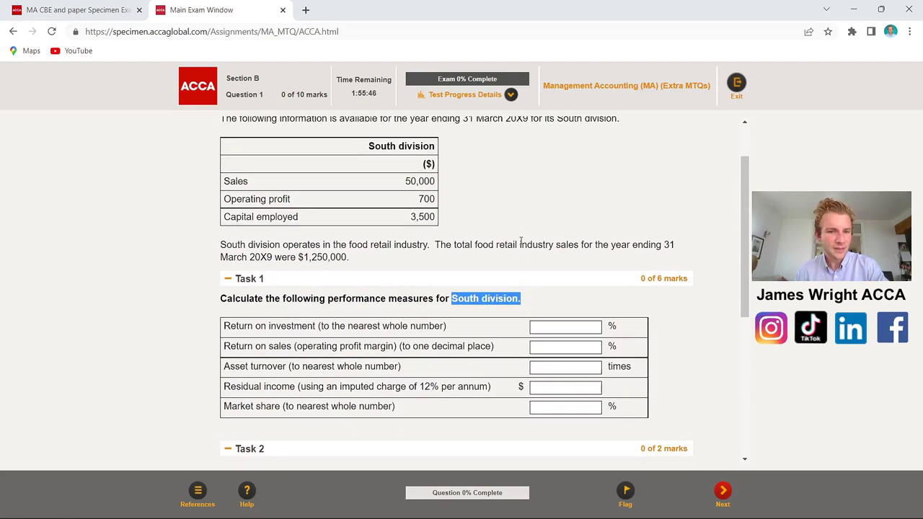
left_click(521, 244)
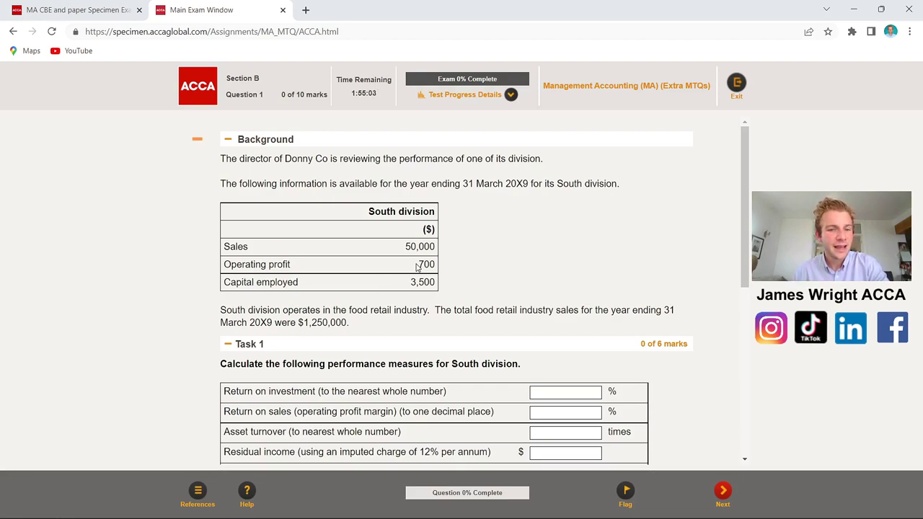
scroll(417, 267, "down", 1)
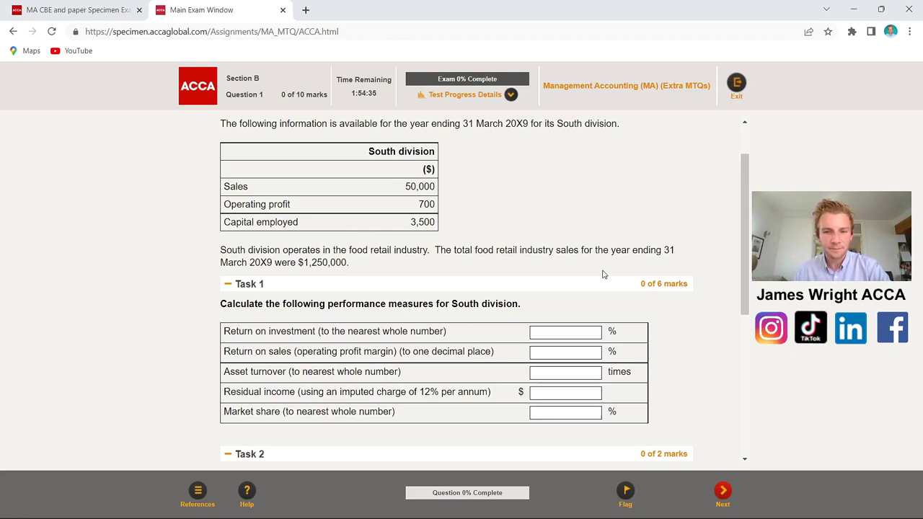
left_click_drag(579, 250, 519, 250)
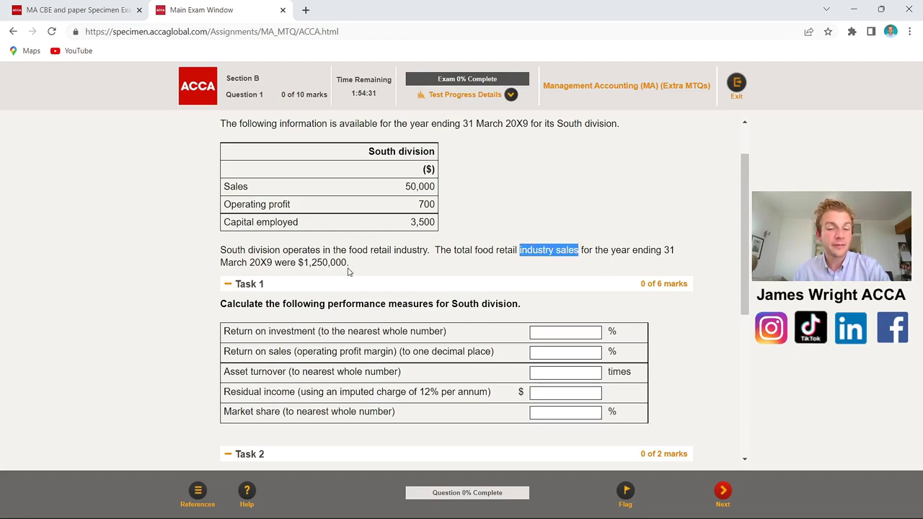
left_click_drag(405, 187, 436, 187)
scroll(447, 194, "up", 1)
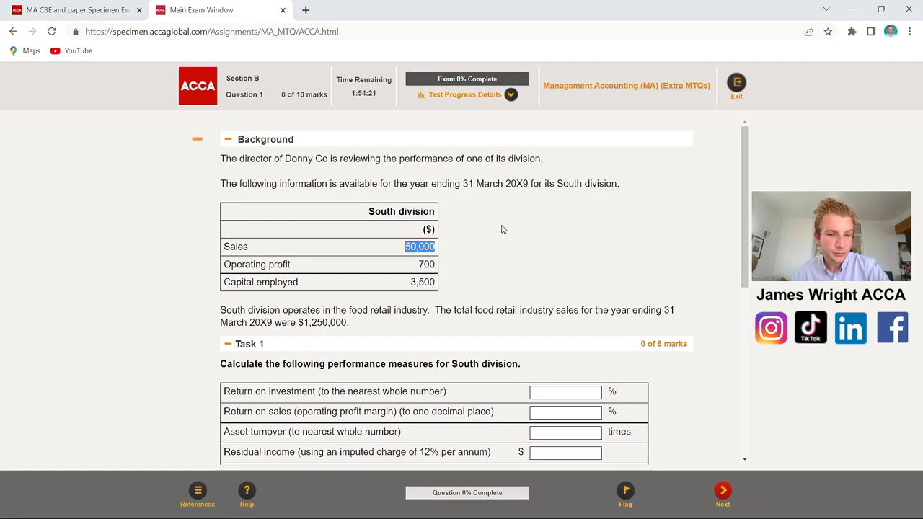
scroll(503, 230, "down", 1)
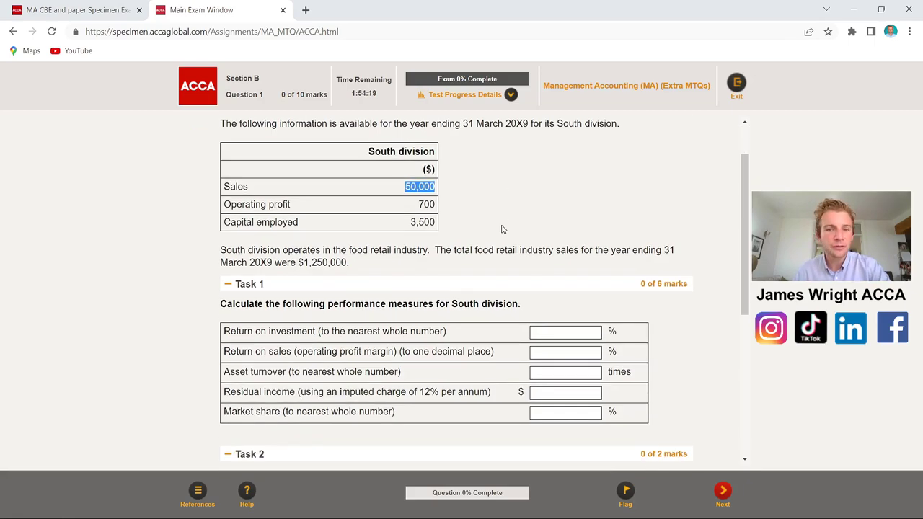
scroll(503, 229, "down", 2)
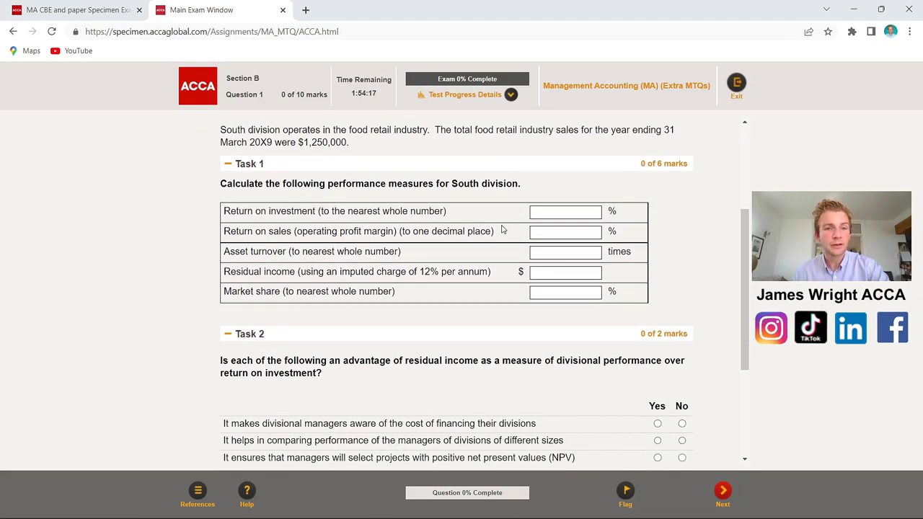
scroll(504, 229, "up", 1)
scroll(503, 229, "up", 1)
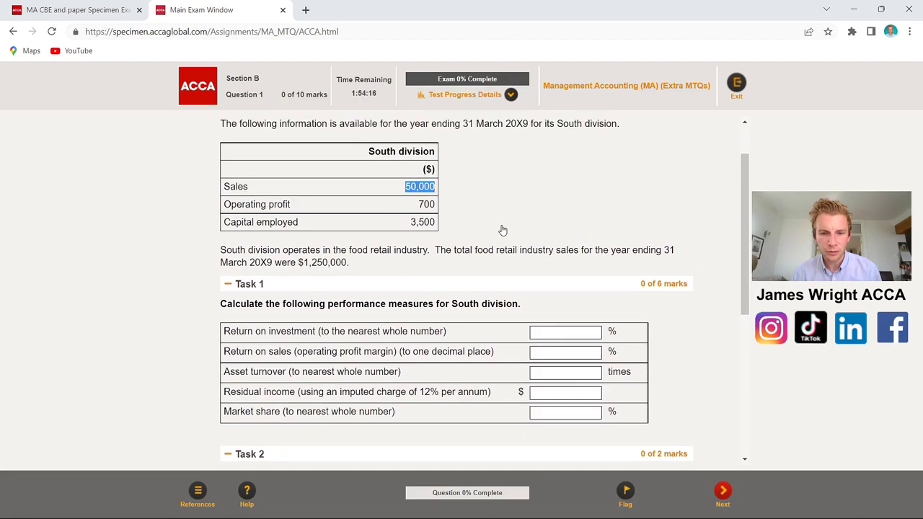
left_click(503, 229)
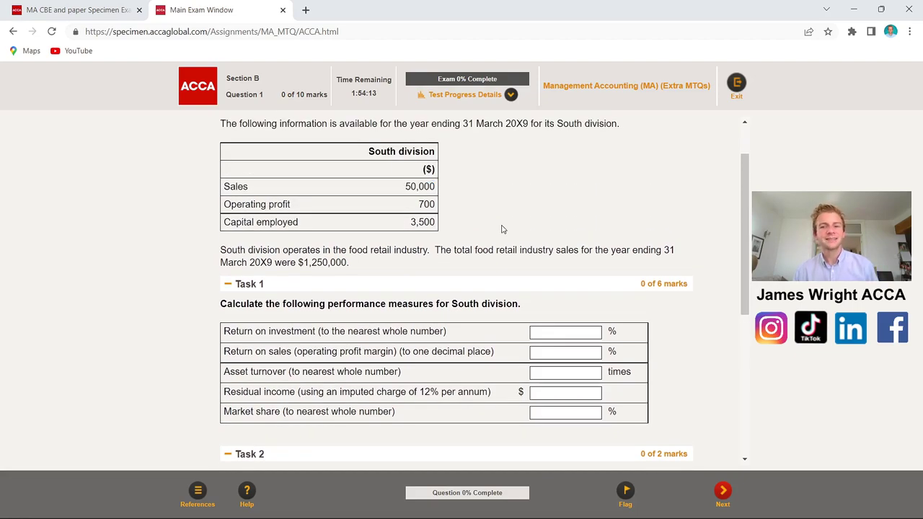
left_click_drag(747, 206, 739, 198)
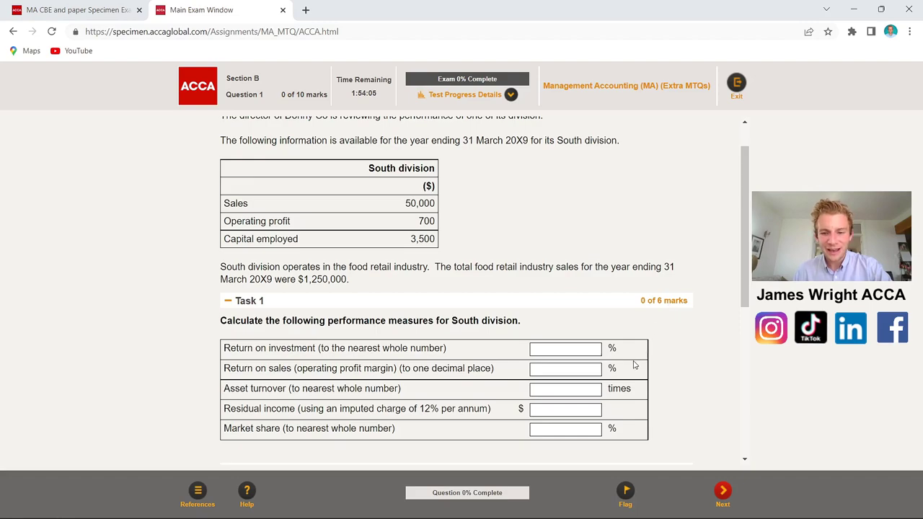
Check the rounding required for return on investment, and divide operating profit 700 by capital employed 3500 in the Calculator
left_click(646, 514)
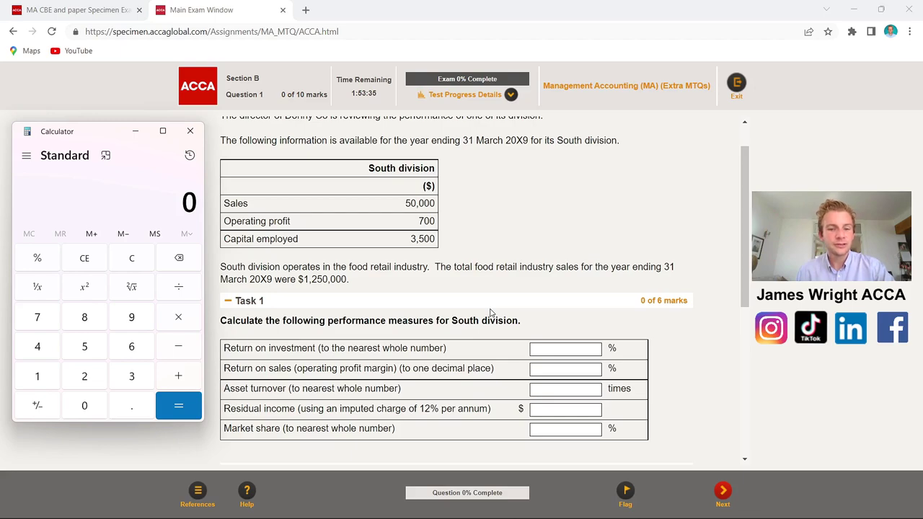
left_click_drag(449, 349, 316, 349)
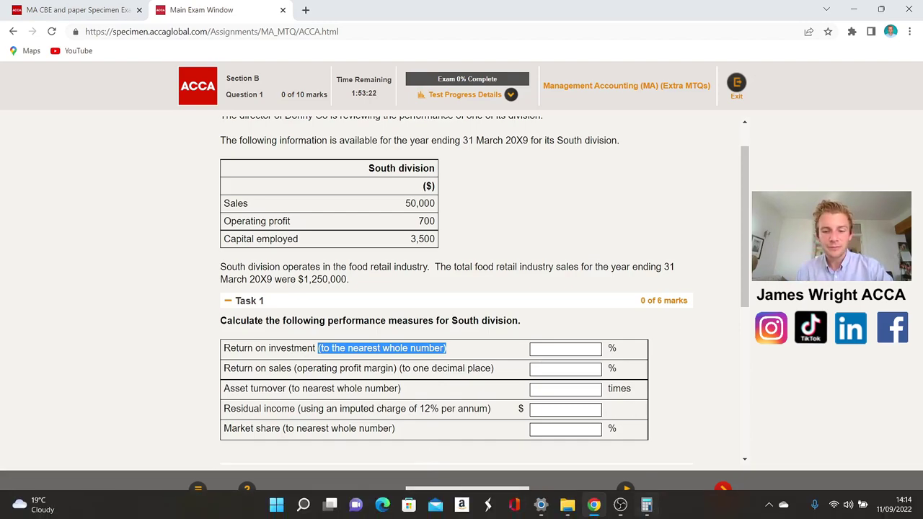
left_click(645, 507)
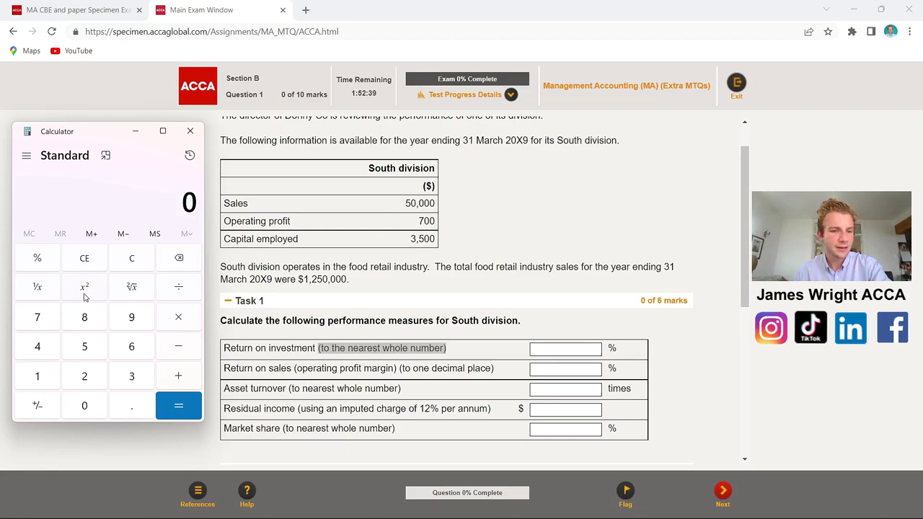
left_click(47, 328)
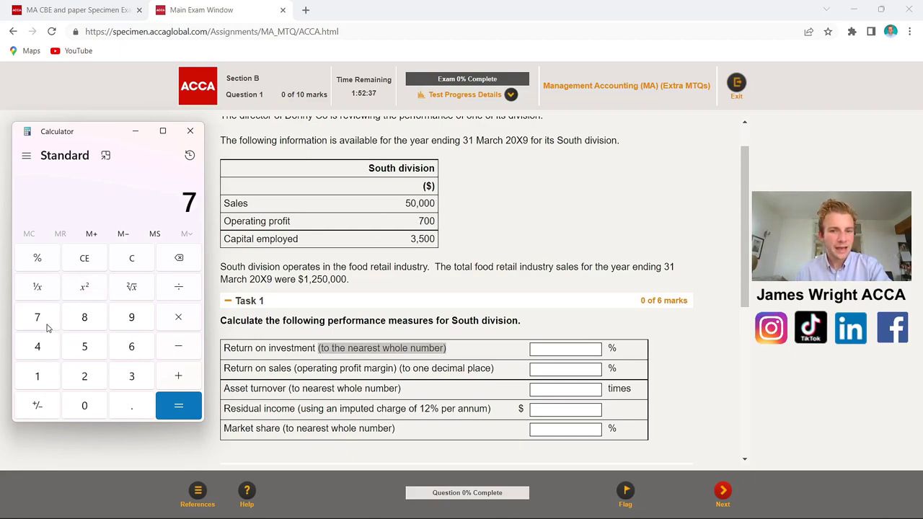
left_click(93, 410)
left_click(94, 410)
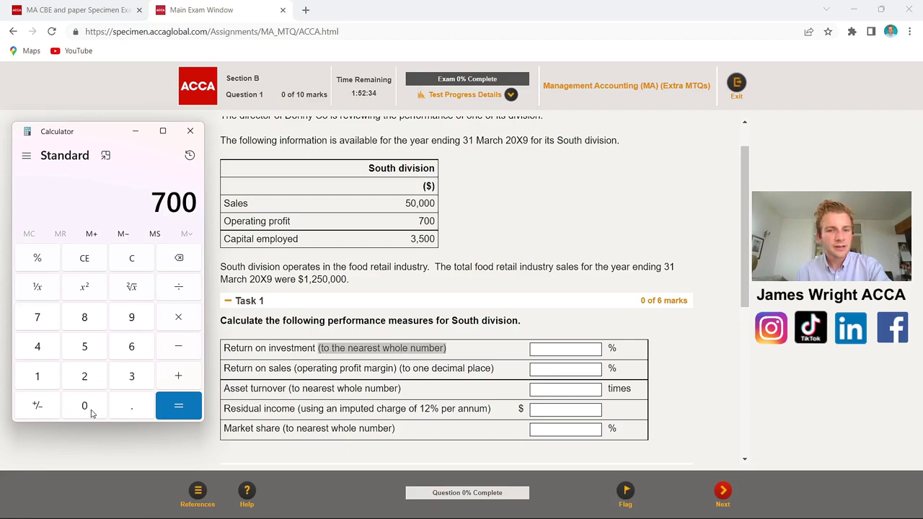
left_click(168, 294)
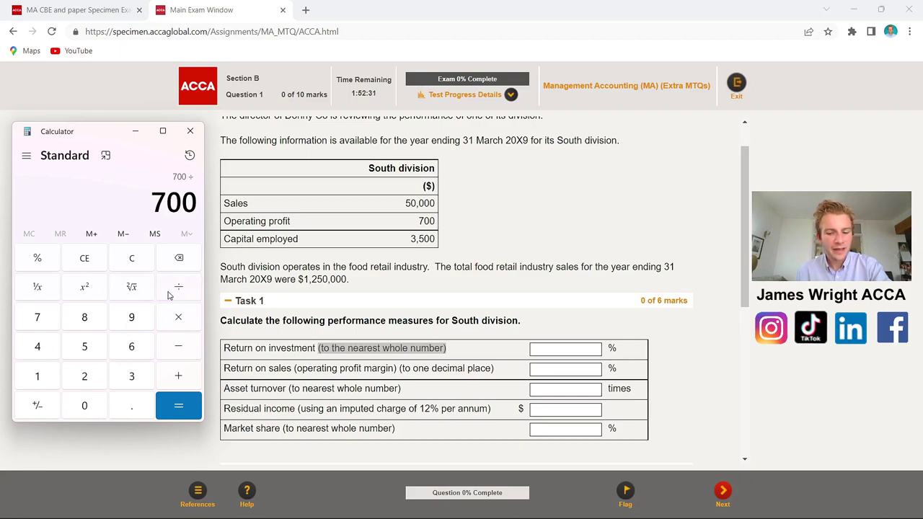
left_click(127, 381)
left_click(94, 352)
left_click(92, 411)
left_click(93, 411)
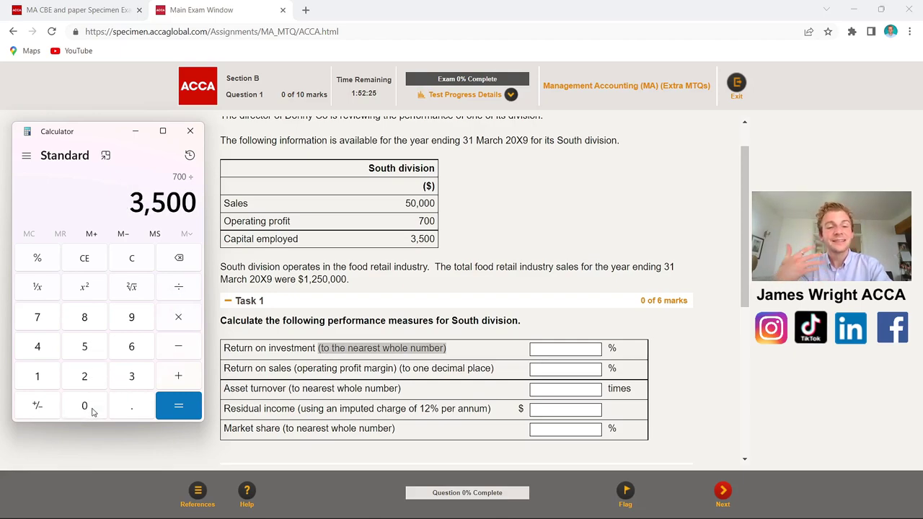
left_click(187, 408)
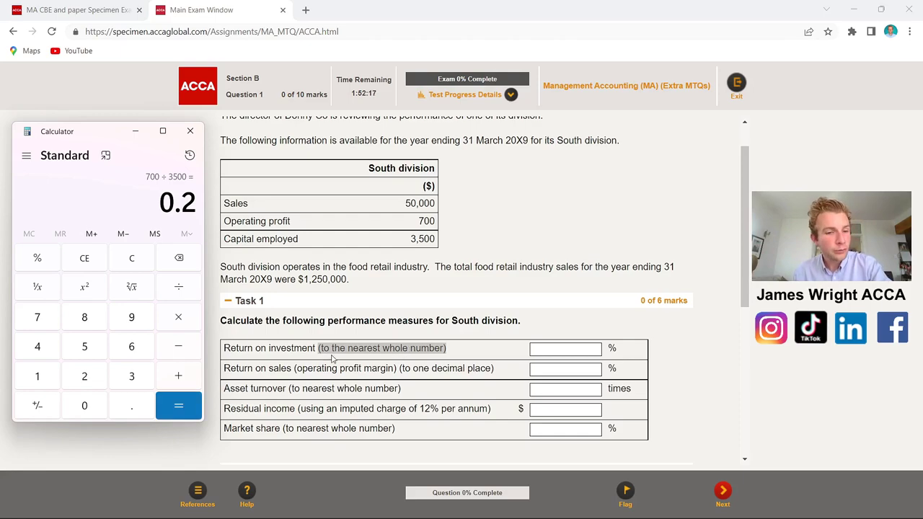
Multiply the calculated return on investment ratio by 100 to convert it to a percentage
left_click(161, 321)
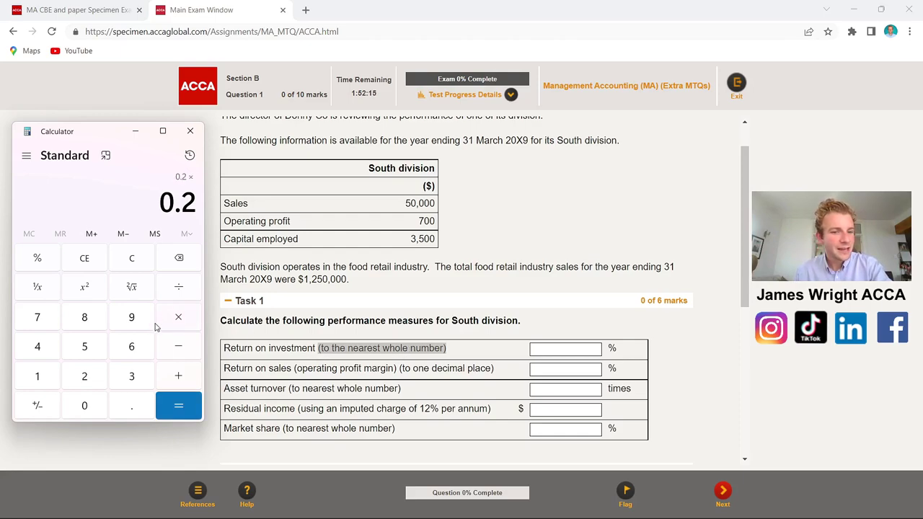
left_click(37, 376)
left_click(79, 406)
left_click(79, 406)
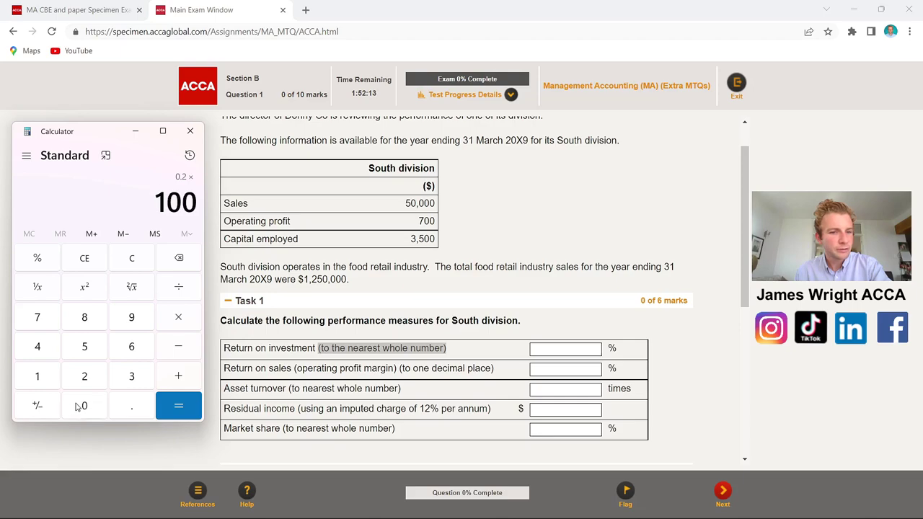
left_click(178, 406)
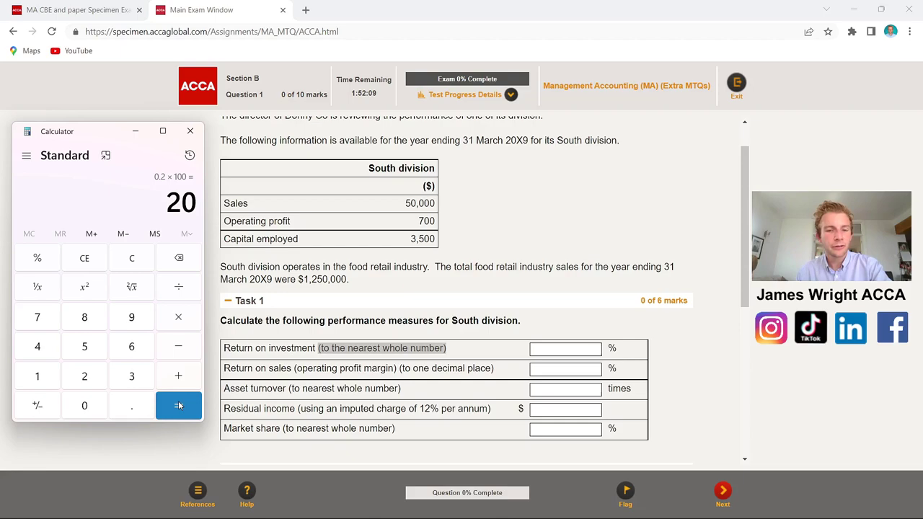
Enter 20 as the South division's return on investment percentage in Task 1
left_click(560, 351)
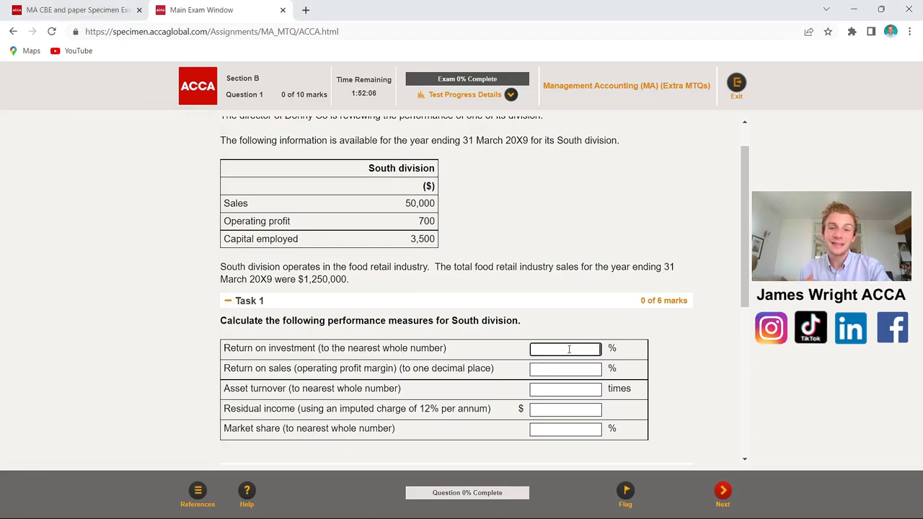
type("0.2")
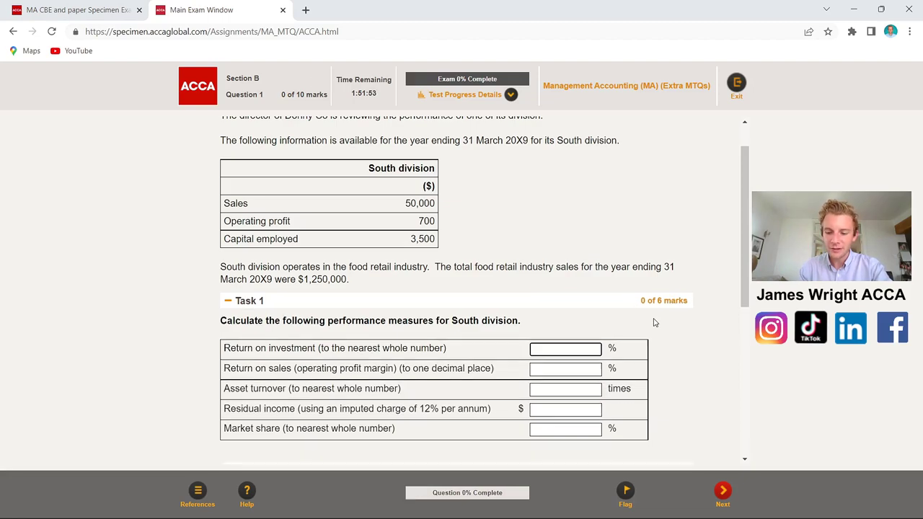
type("20")
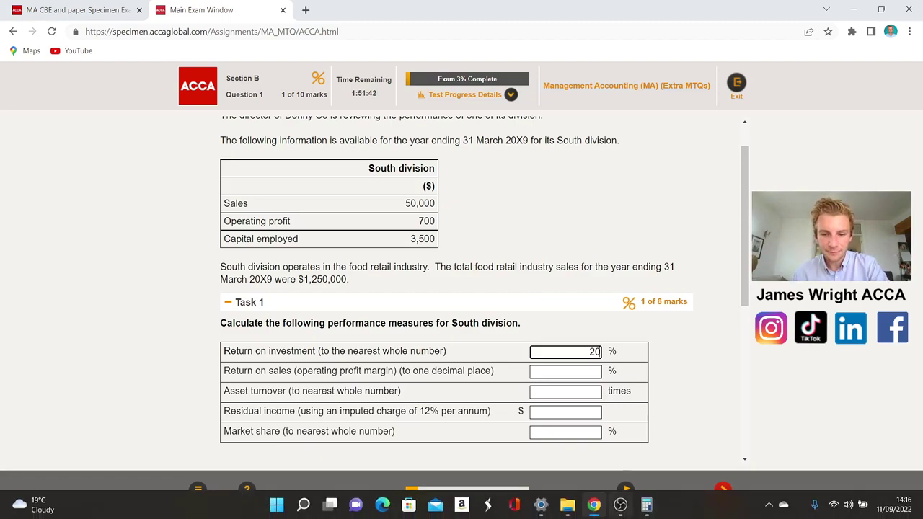
Divide operating profit 700 by sales 50000 in the Calculator to work out the return on sales
left_click(646, 508)
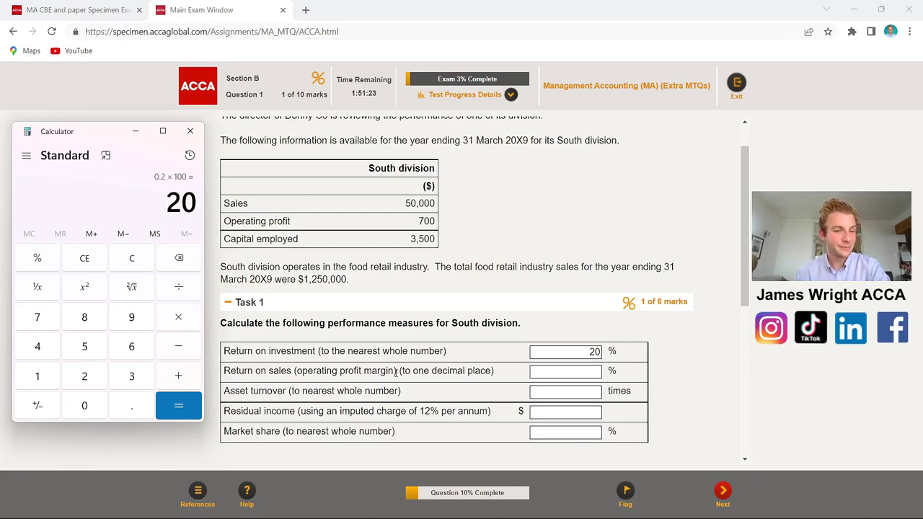
left_click(123, 258)
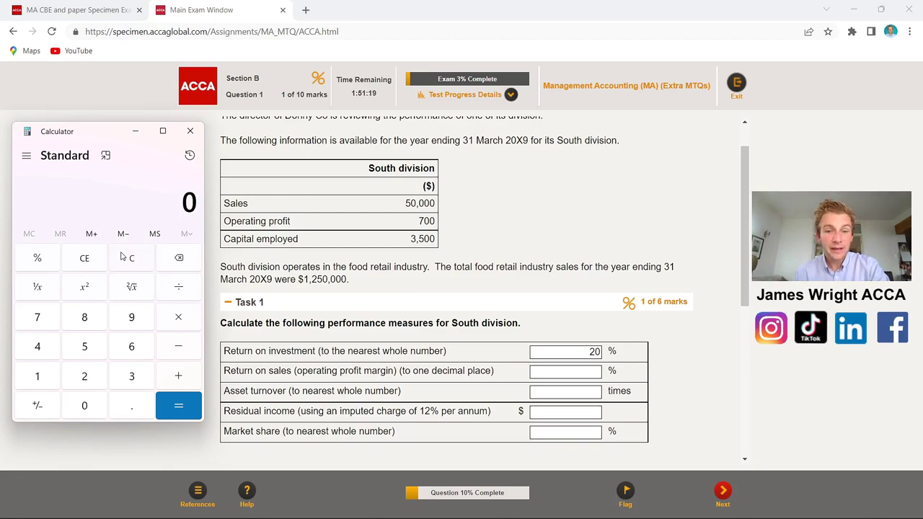
left_click(41, 324)
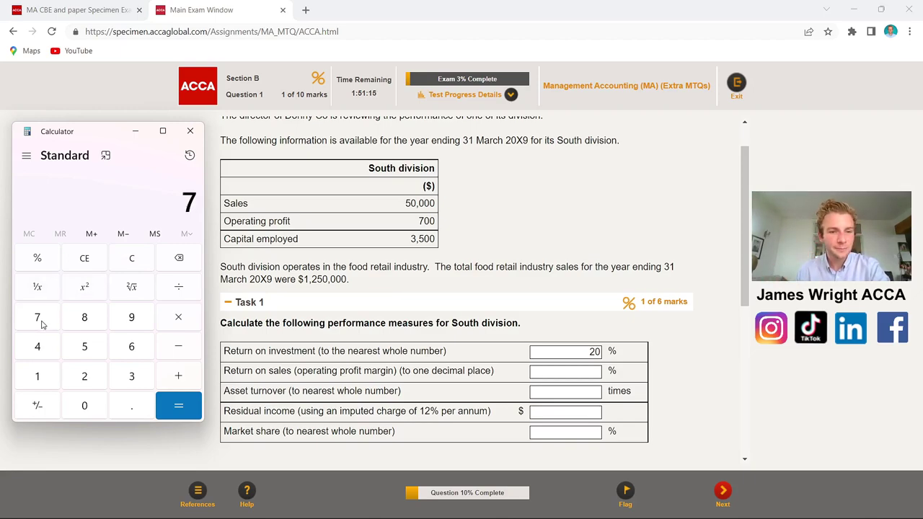
left_click(83, 406)
left_click(83, 406)
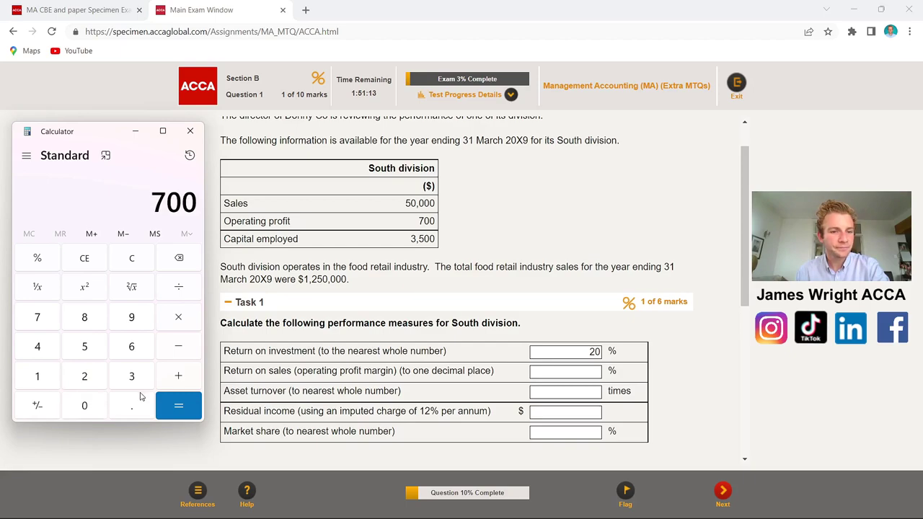
left_click(190, 290)
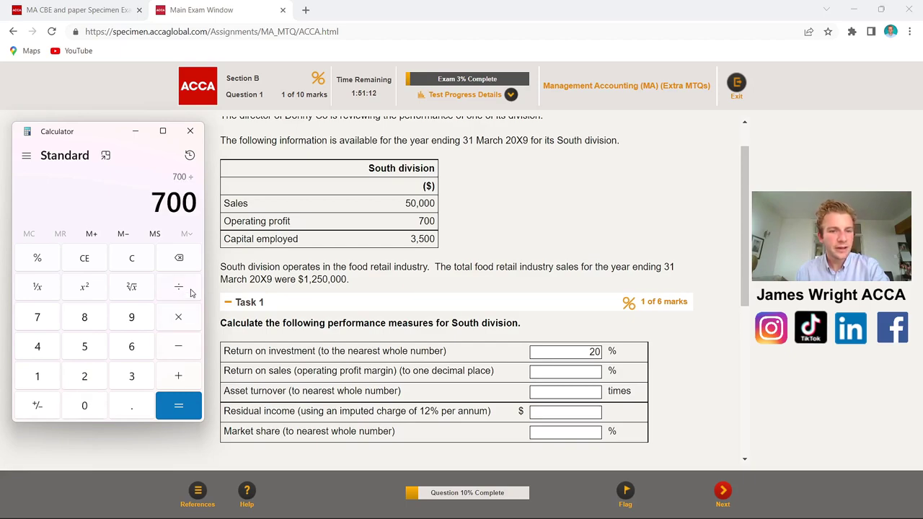
left_click(85, 347)
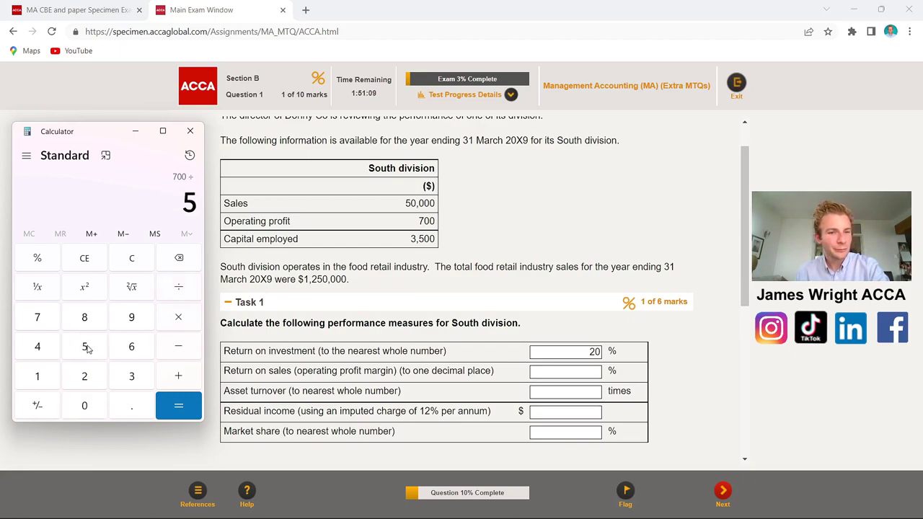
left_click(90, 406)
left_click(90, 406)
left_click(90, 406)
left_click(91, 407)
left_click(179, 405)
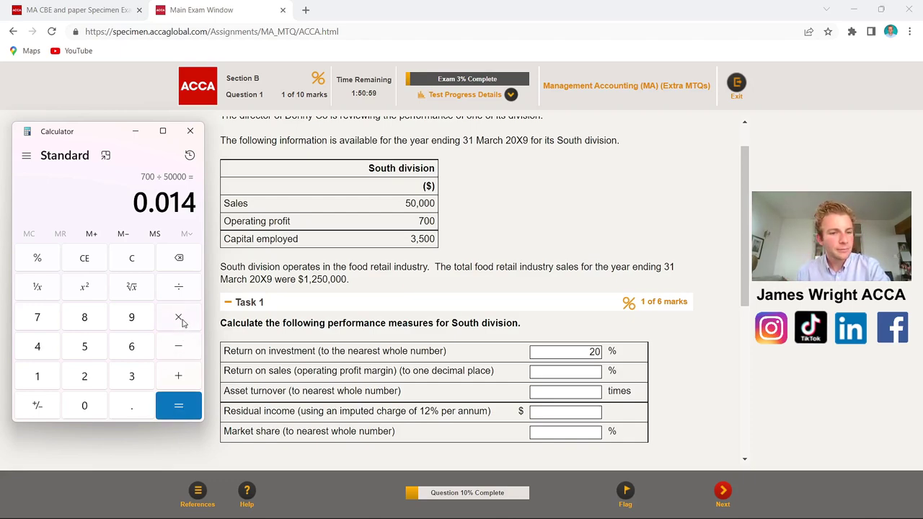
Multiply the return on sales ratio by 100 and enter 1.4 as the return on sales percentage in Task 1
left_click(182, 323)
left_click(50, 378)
left_click(78, 413)
left_click(78, 412)
left_click(168, 410)
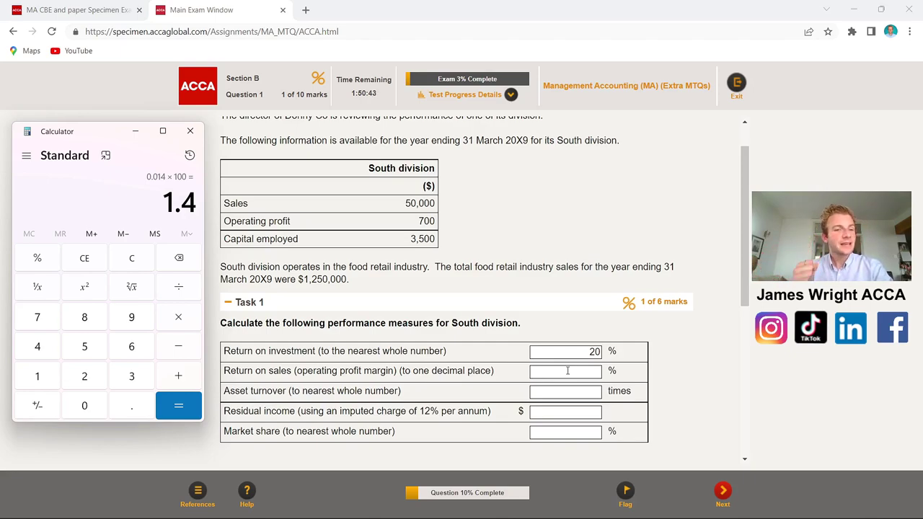
left_click(567, 370)
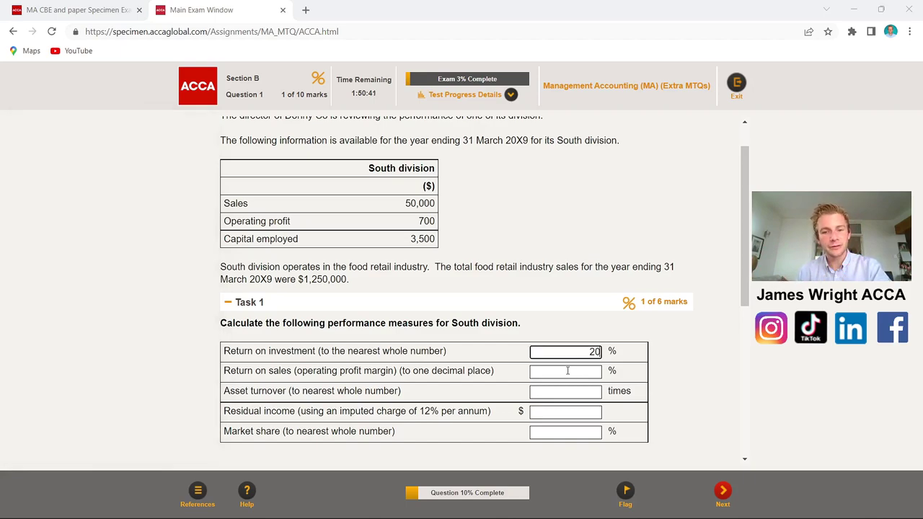
type("1.4")
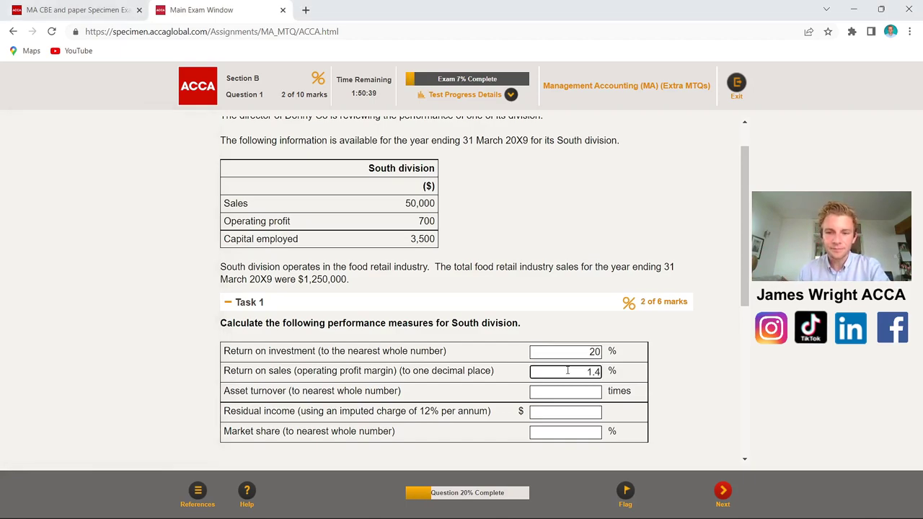
Clear the Calculator and enter 1.44 as an example value for rounding to one decimal place
mouse_move(604, 511)
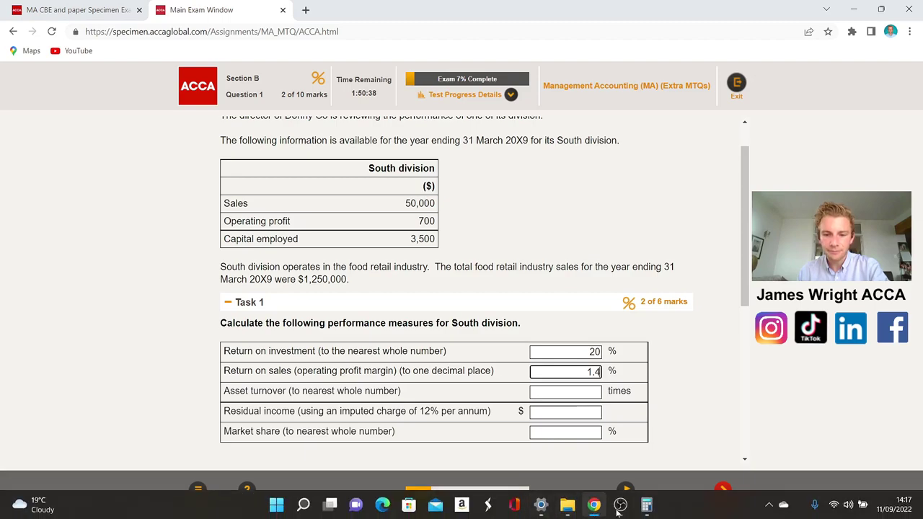
left_click(647, 505)
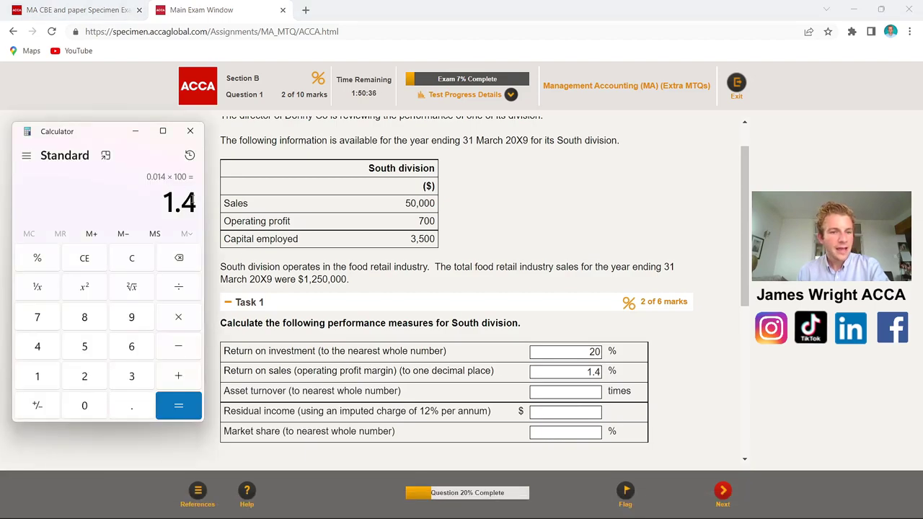
left_click(137, 259)
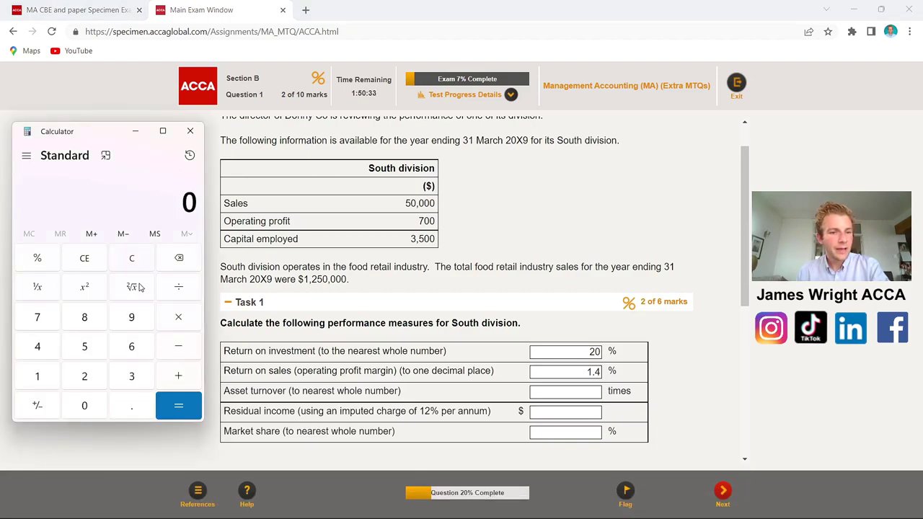
left_click(58, 379)
left_click(119, 411)
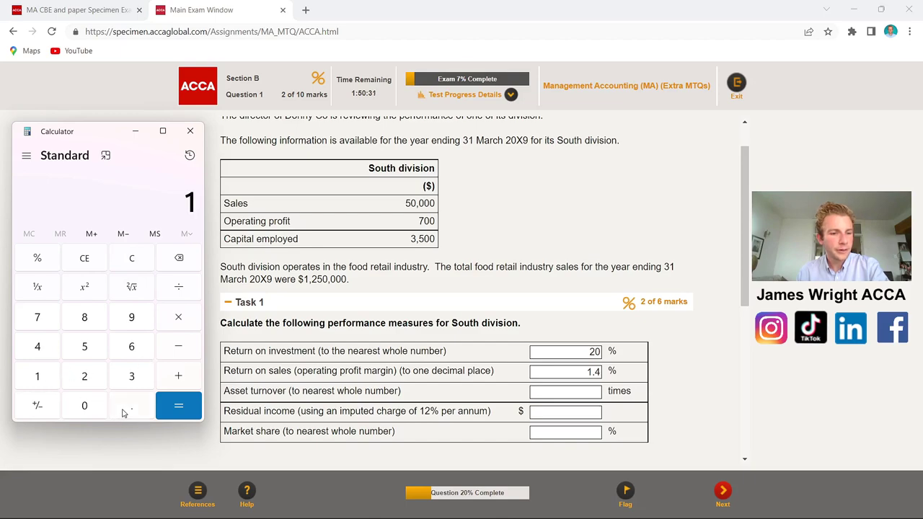
left_click(32, 353)
left_click(32, 353)
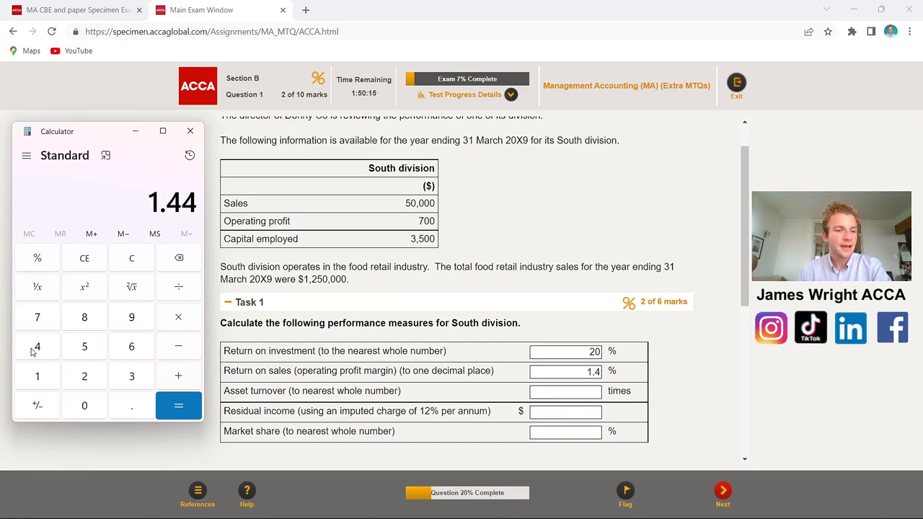
Replace the rounding example in the Calculator with 1.45
left_click(135, 259)
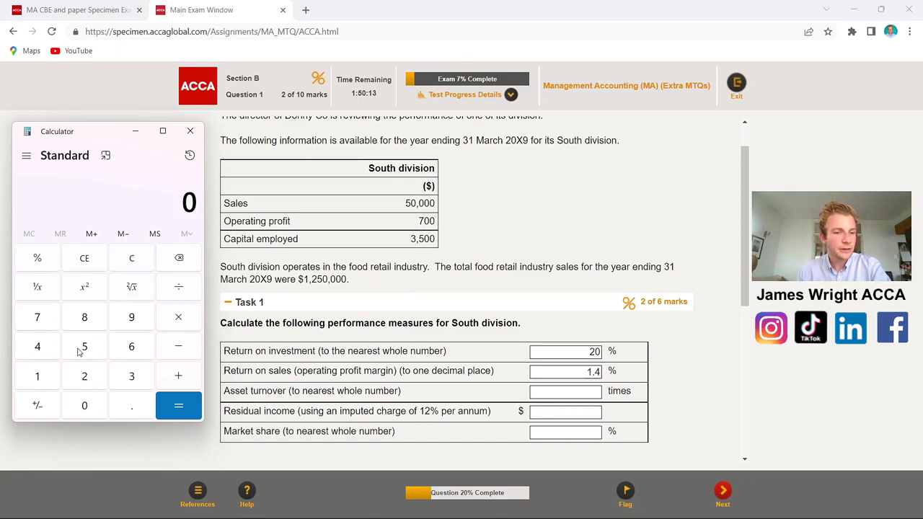
left_click(53, 379)
left_click(123, 408)
left_click(61, 346)
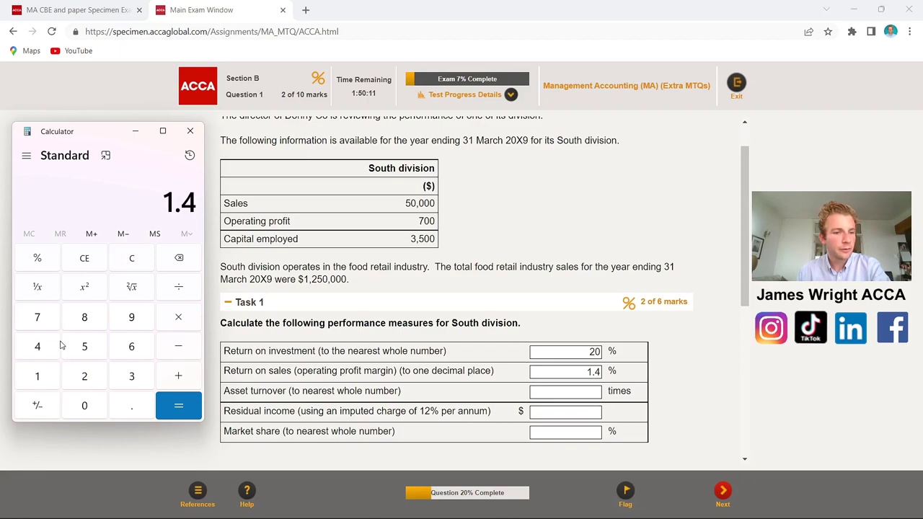
left_click(82, 349)
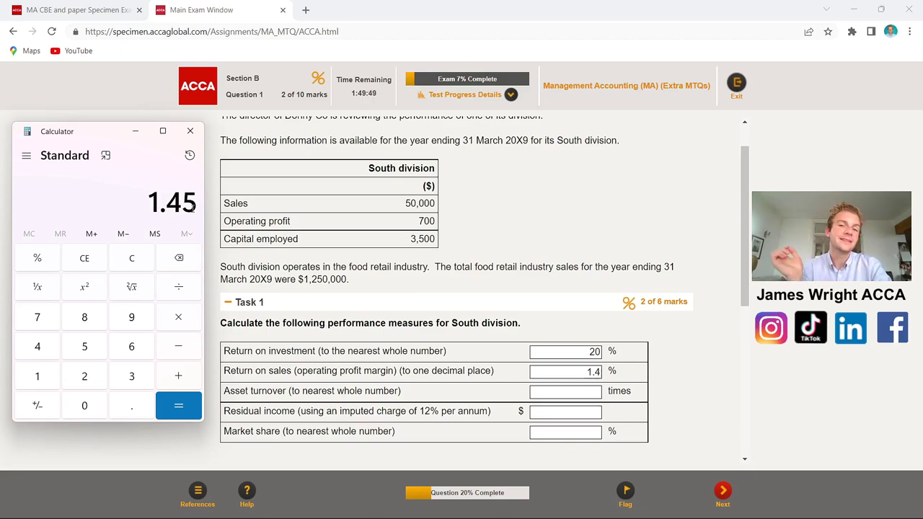
Show 1.5 in the Calculator as the example value rounded up to one decimal place
left_click(134, 259)
left_click(45, 377)
left_click(130, 406)
left_click(84, 346)
left_click(179, 405)
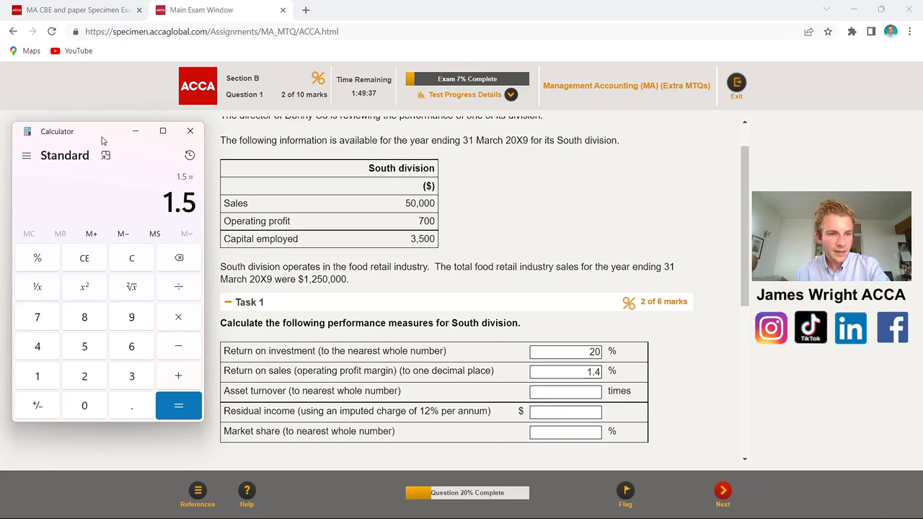
left_click(131, 265)
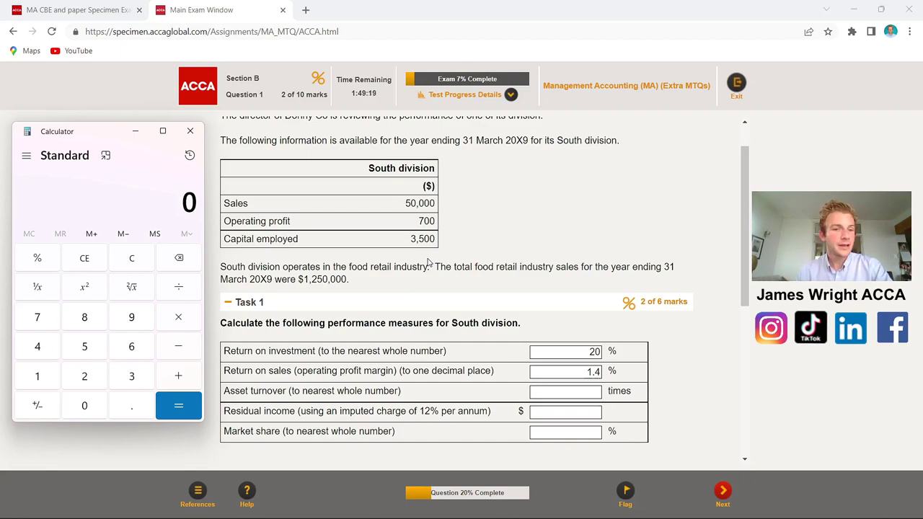
left_click(88, 348)
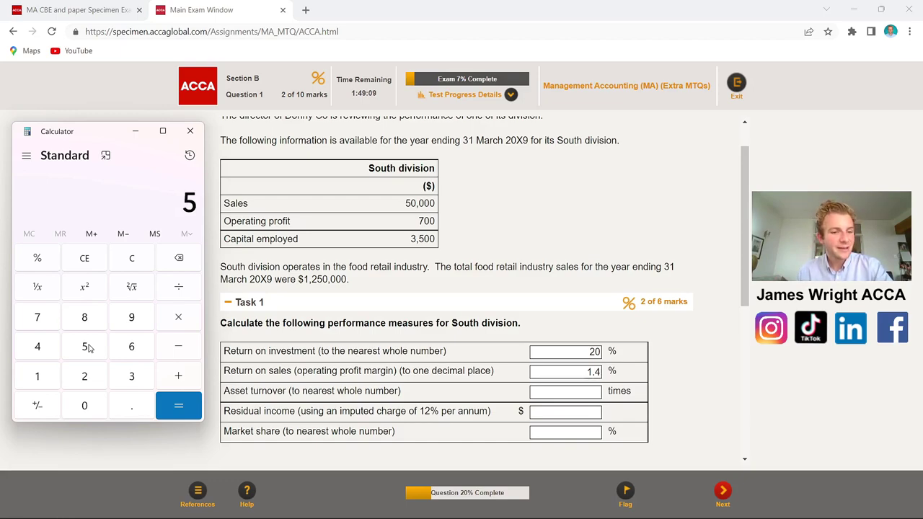
left_click(91, 411)
left_click(84, 405)
double_click(84, 405)
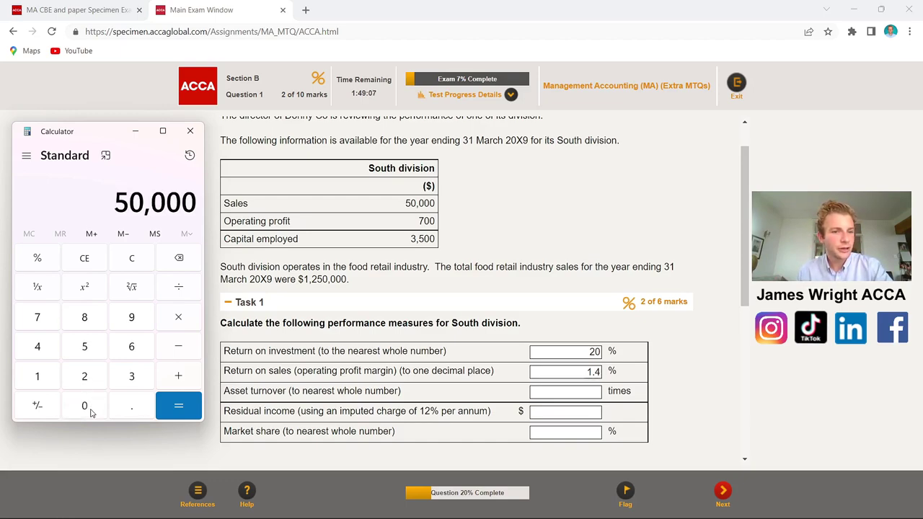
left_click(180, 294)
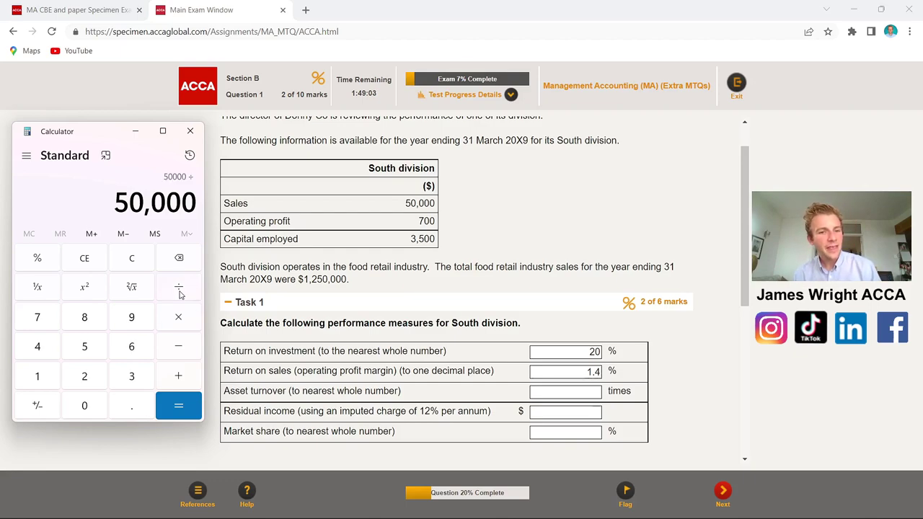
left_click(133, 381)
triple_click(84, 406)
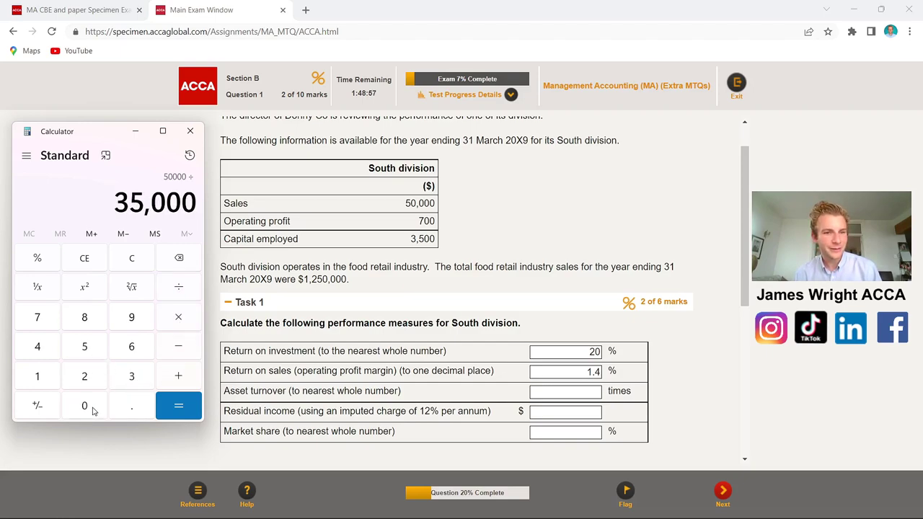
left_click(138, 254)
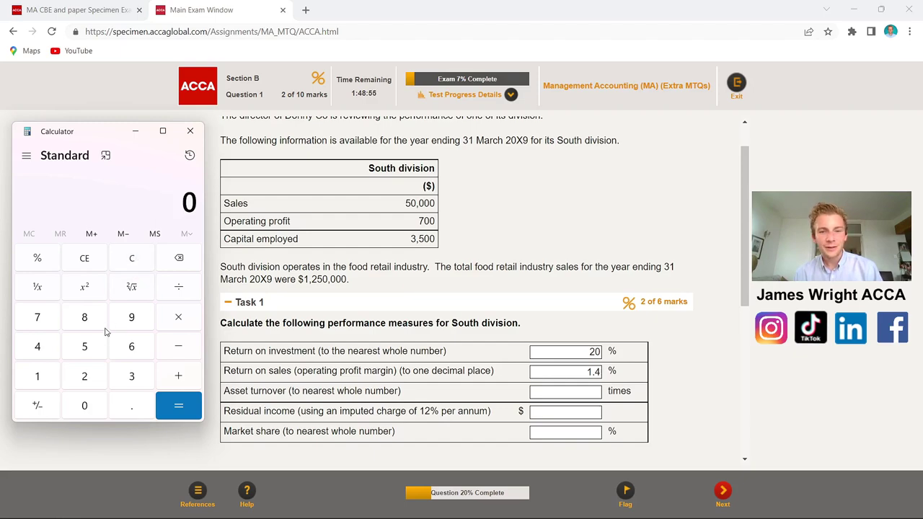
Divide sales 50000 by capital employed 3500 in the Calculator to work out the asset turnover
left_click(85, 346)
left_click(85, 405)
left_click(85, 406)
left_click(85, 406)
left_click(85, 407)
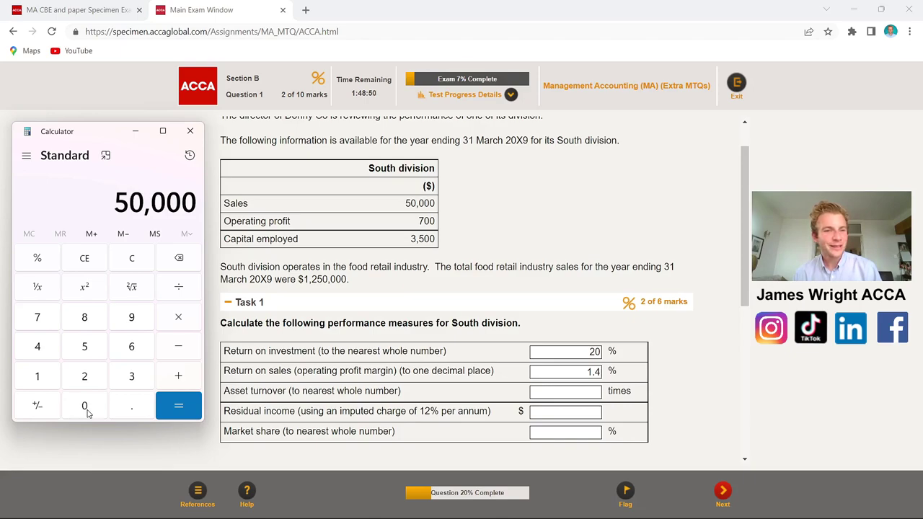
left_click(181, 292)
left_click(121, 368)
left_click(101, 353)
left_click(88, 398)
left_click(85, 403)
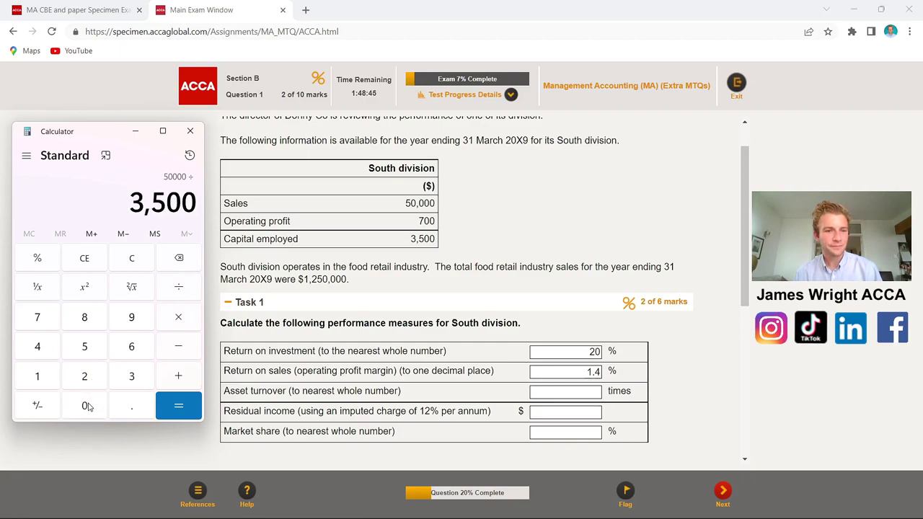
left_click(173, 408)
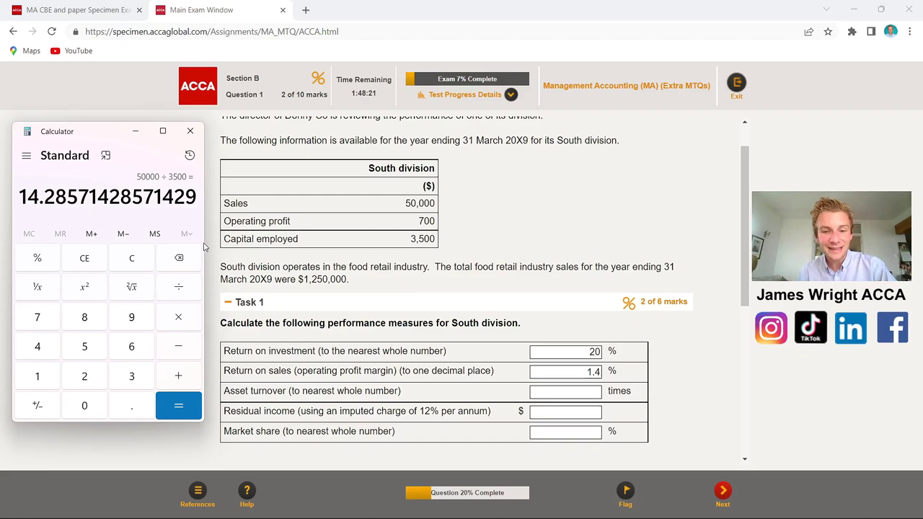
Enter 14 as the South division's asset turnover in Task 1
left_click(581, 390)
type("14")
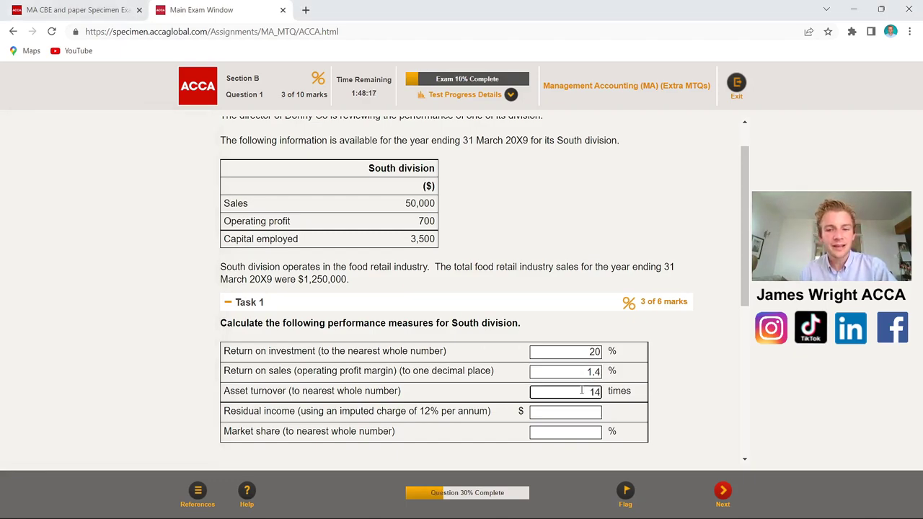
left_click(683, 378)
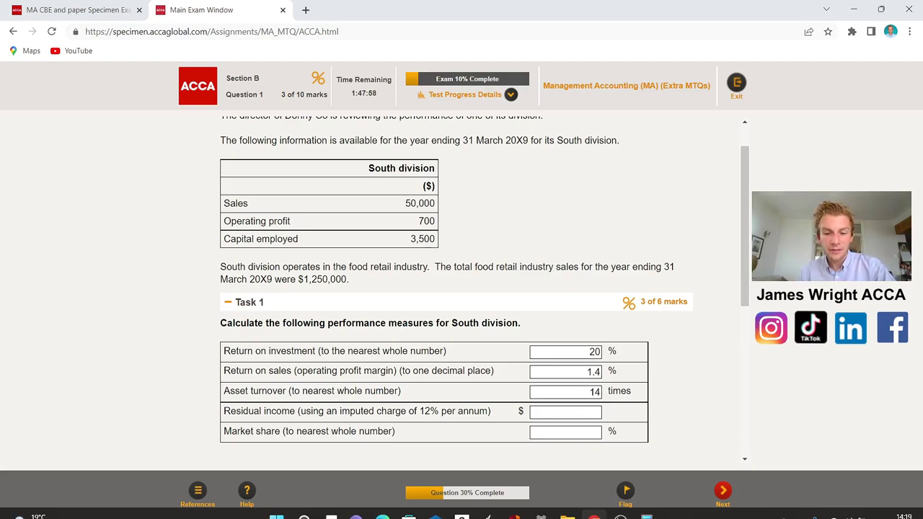
Multiply capital employed 3500 by 0.12 in the Calculator to work out the imputed charge
left_click(646, 509)
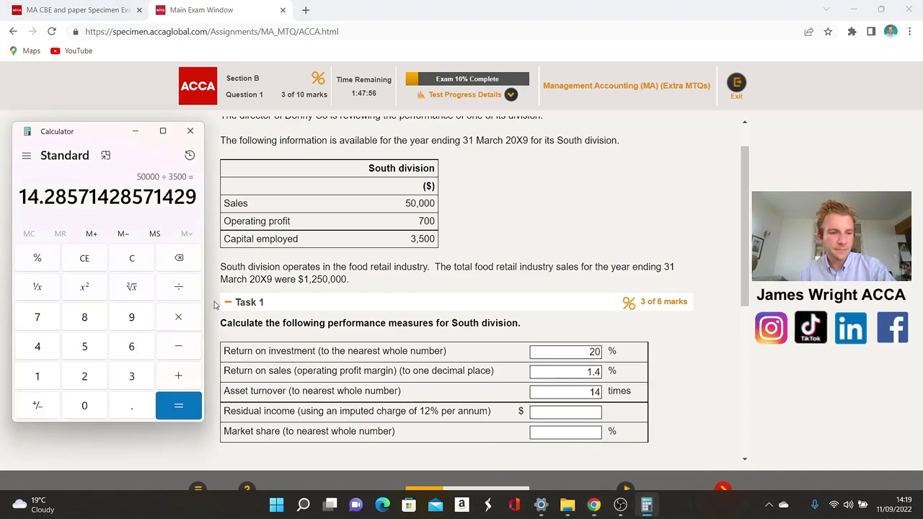
left_click(144, 264)
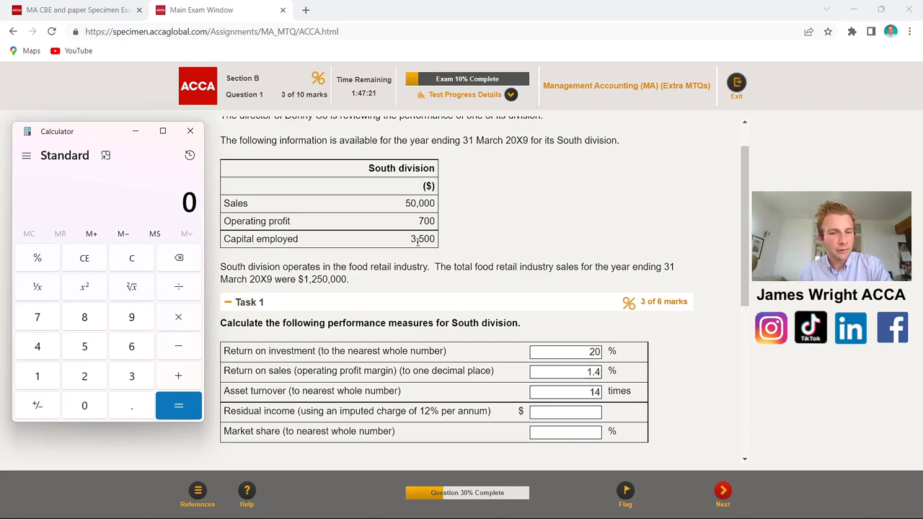
left_click(141, 373)
left_click(89, 354)
left_click(84, 405)
left_click(85, 405)
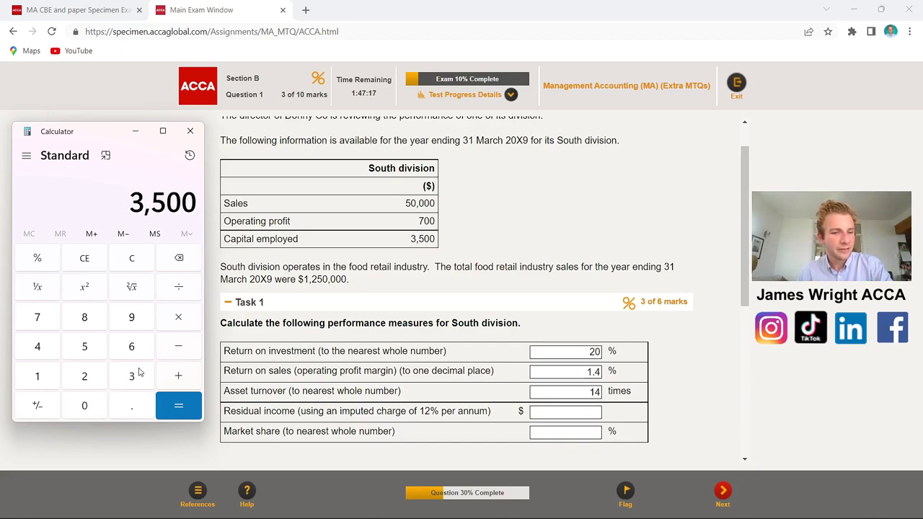
left_click(178, 318)
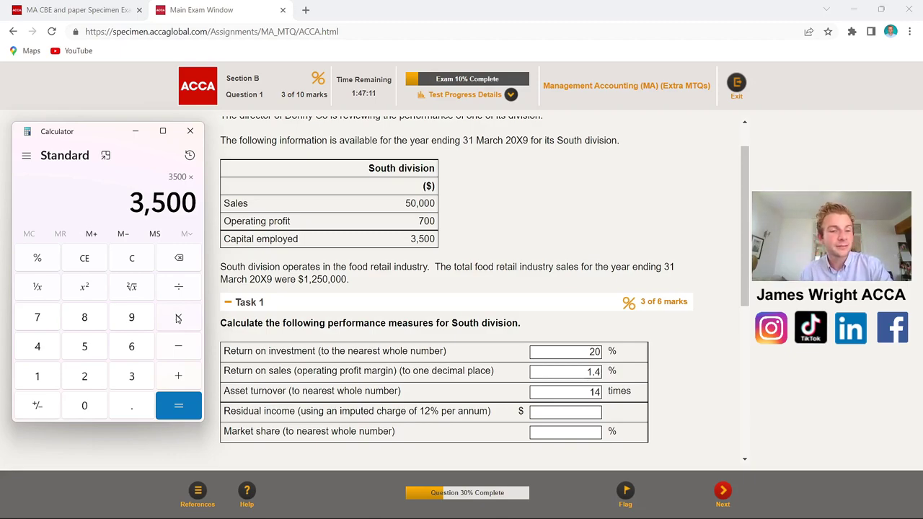
left_click(91, 416)
left_click(122, 409)
left_click(44, 382)
left_click(81, 381)
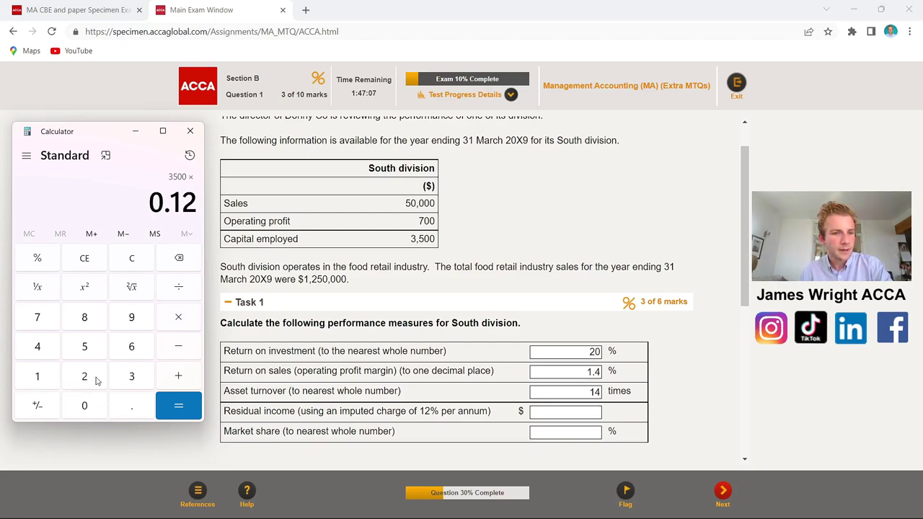
left_click(175, 410)
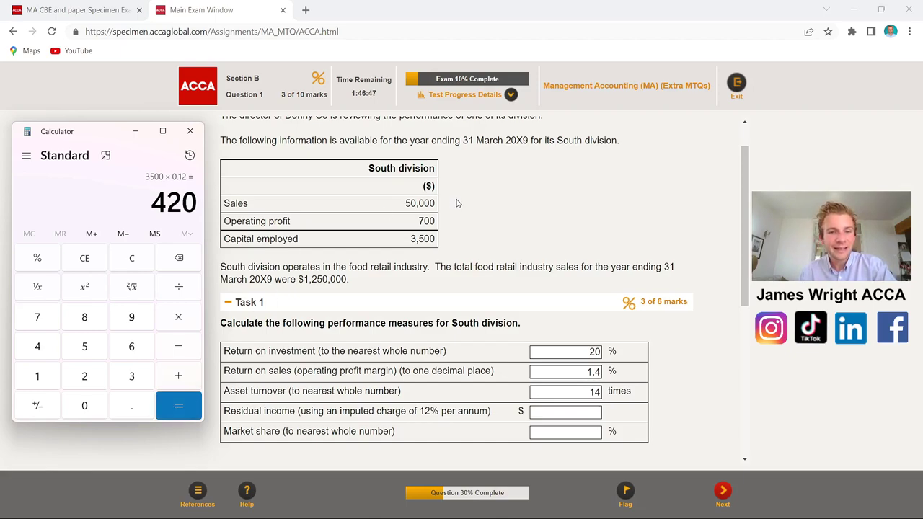
Subtract the imputed charge 420 from operating profit 700 in the Calculator to work out the residual income
left_click(52, 326)
left_click(87, 407)
left_click(87, 407)
left_click(177, 353)
left_click(37, 353)
left_click(79, 377)
left_click(92, 402)
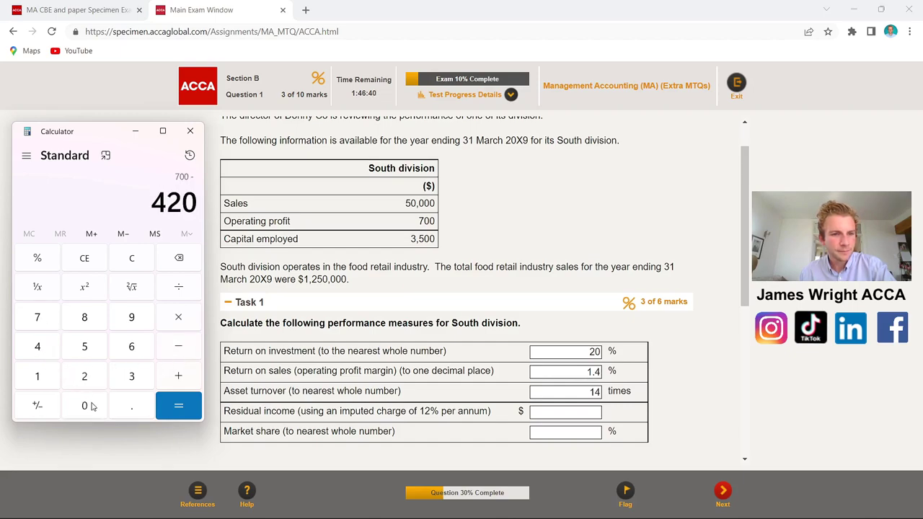
left_click(178, 406)
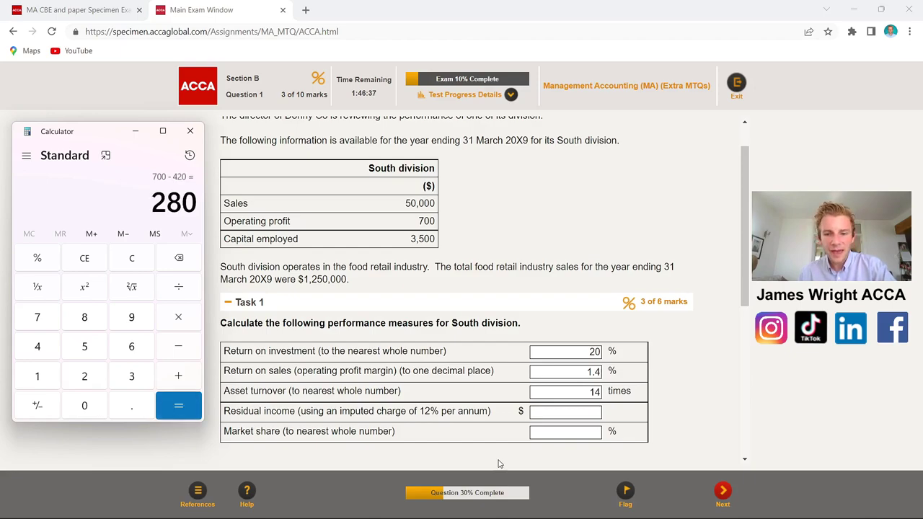
Enter 280 as the South division's residual income in Task 1
left_click(557, 410)
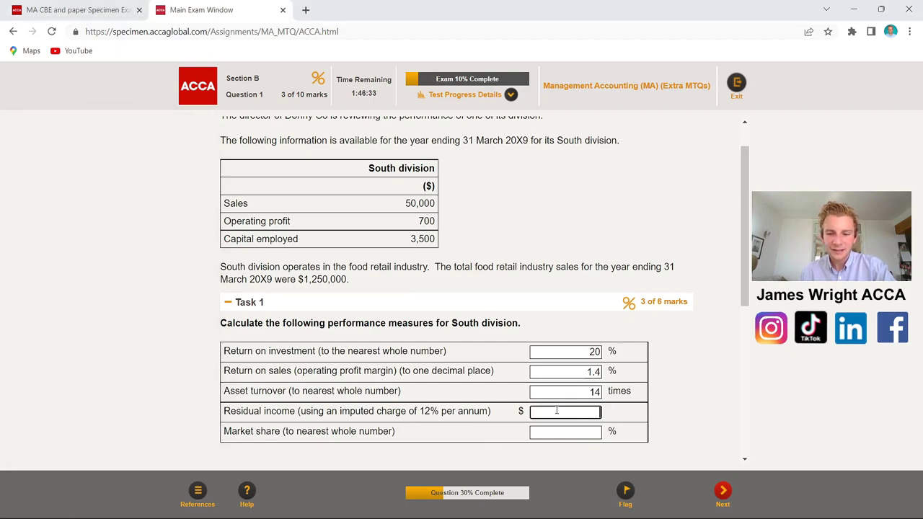
type("280")
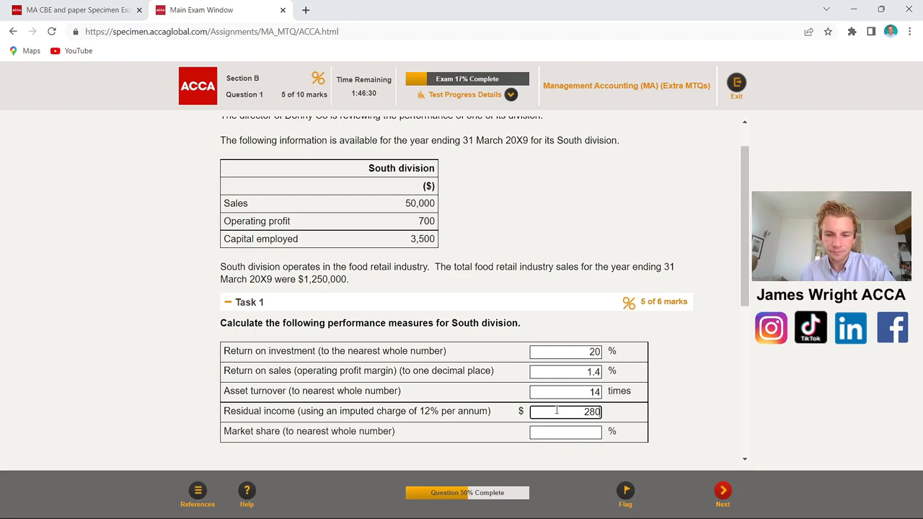
left_click(686, 393)
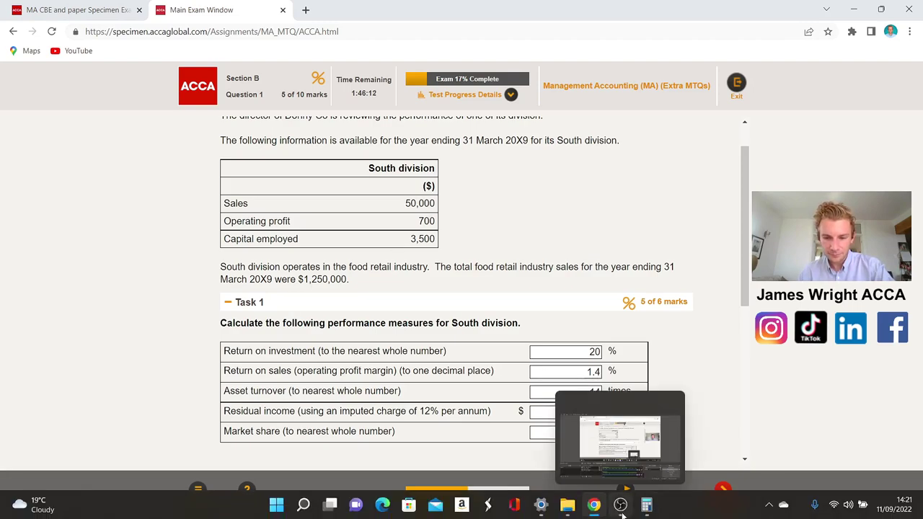
Divide the South division's sales 50000 by the total industry sales 1250000 in the Calculator
left_click(646, 505)
left_click(134, 268)
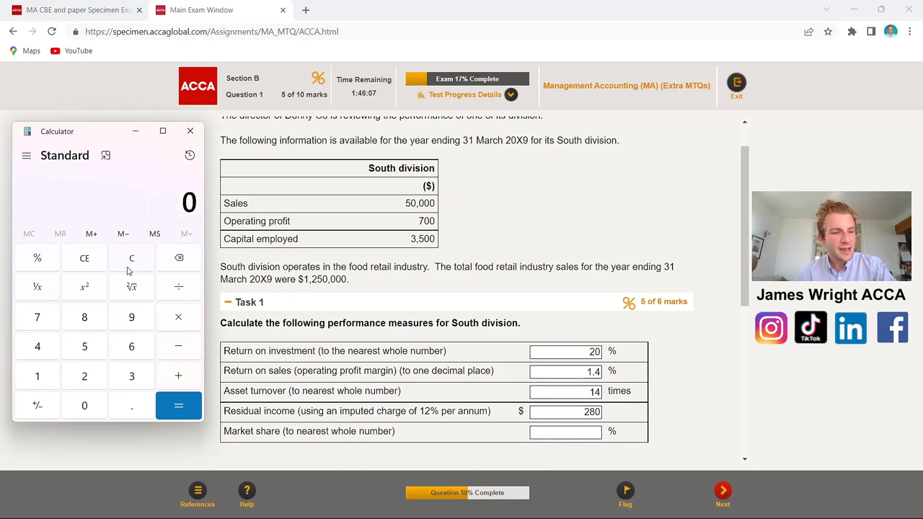
left_click(99, 350)
left_click(93, 408)
left_click(93, 409)
left_click(93, 409)
left_click(93, 410)
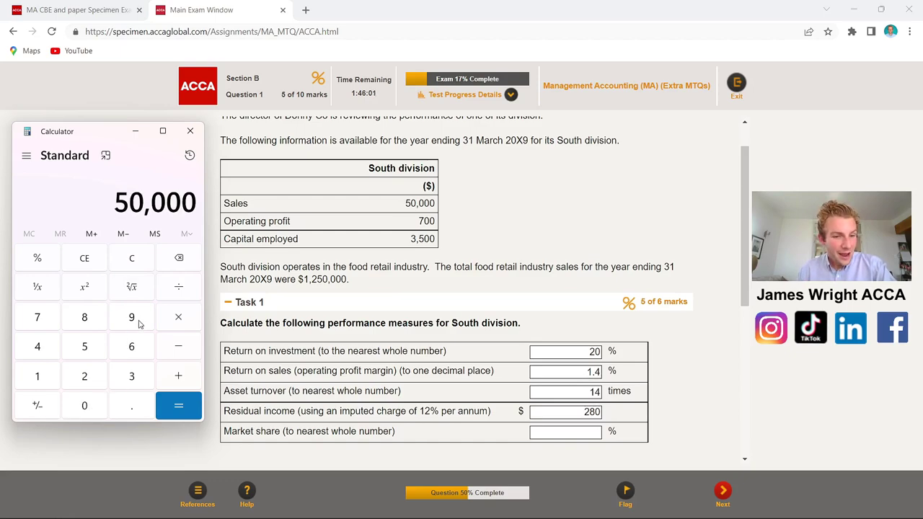
left_click(168, 292)
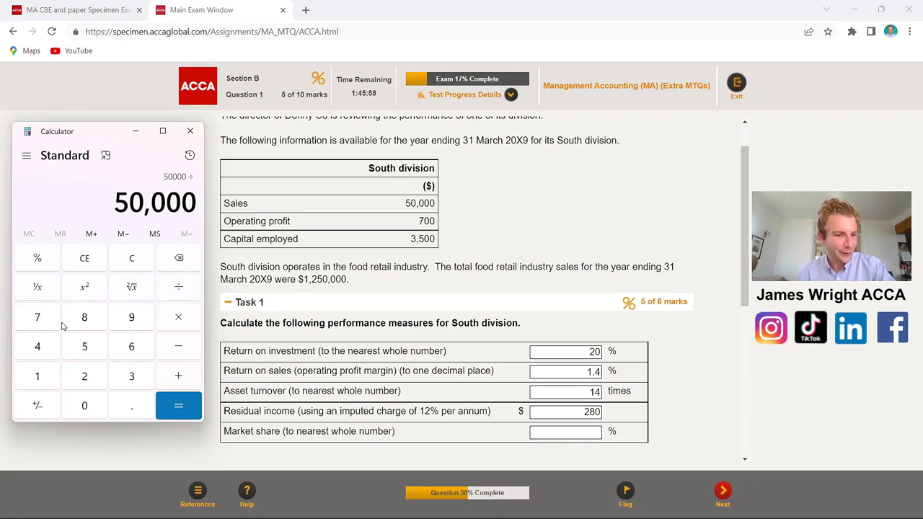
left_click(49, 371)
left_click(86, 381)
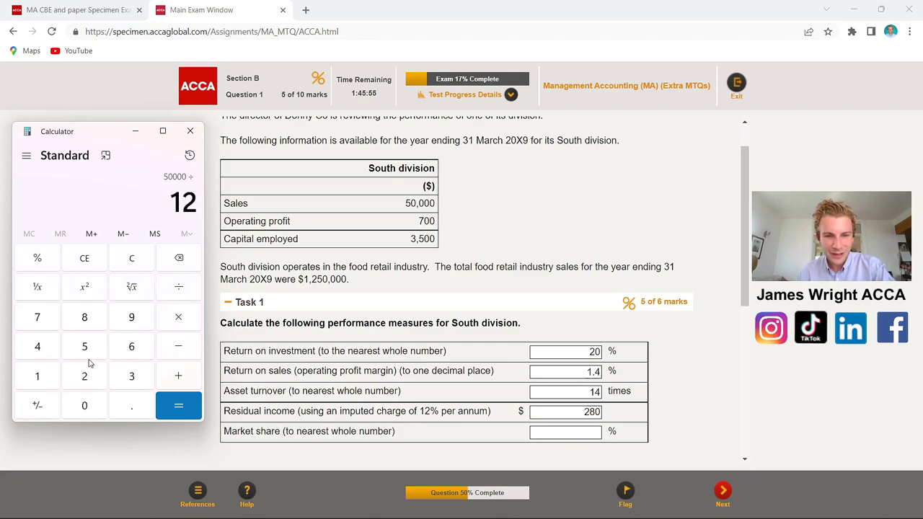
left_click(84, 346)
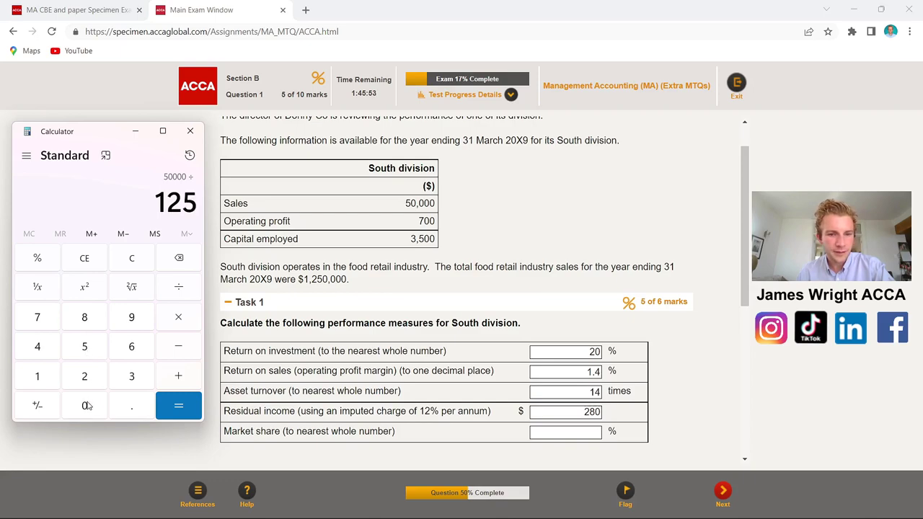
left_click(87, 406)
left_click(86, 406)
left_click(86, 406)
left_click(86, 406)
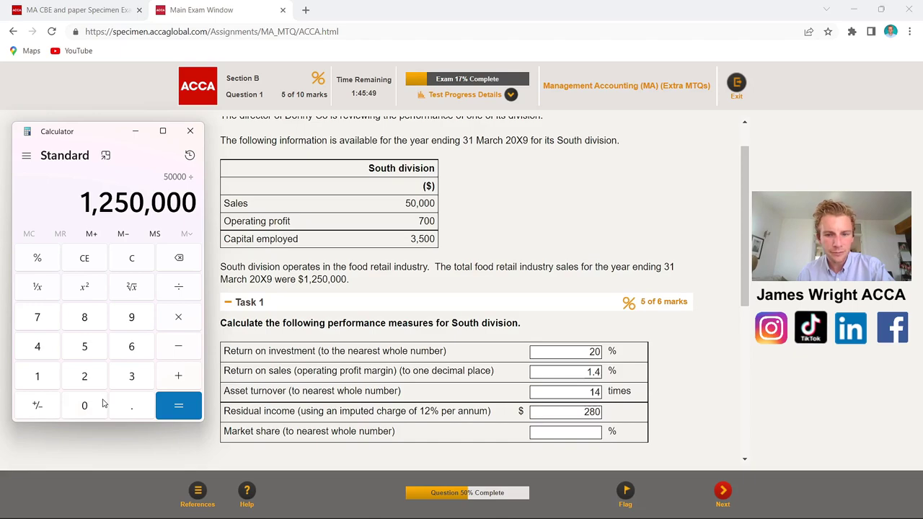
left_click(166, 408)
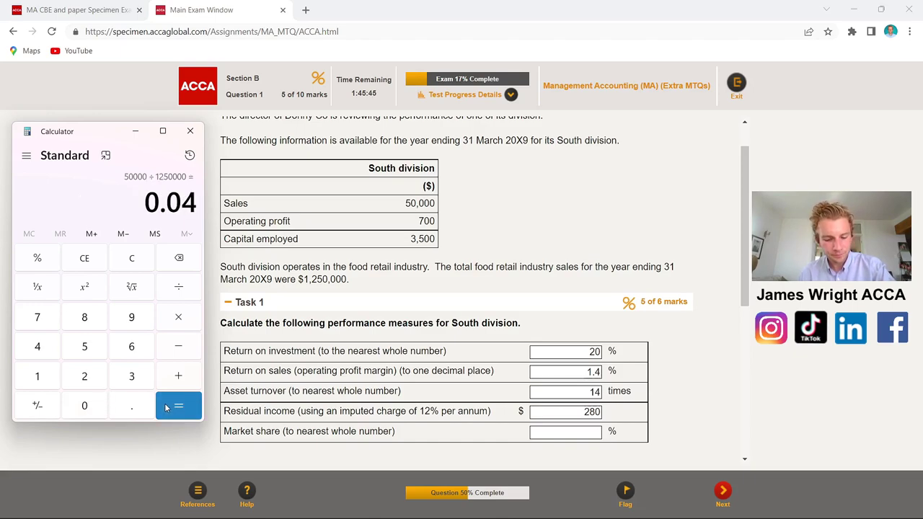
Multiply the market share ratio by 100 in the Calculator to convert it to a percentage
left_click(182, 323)
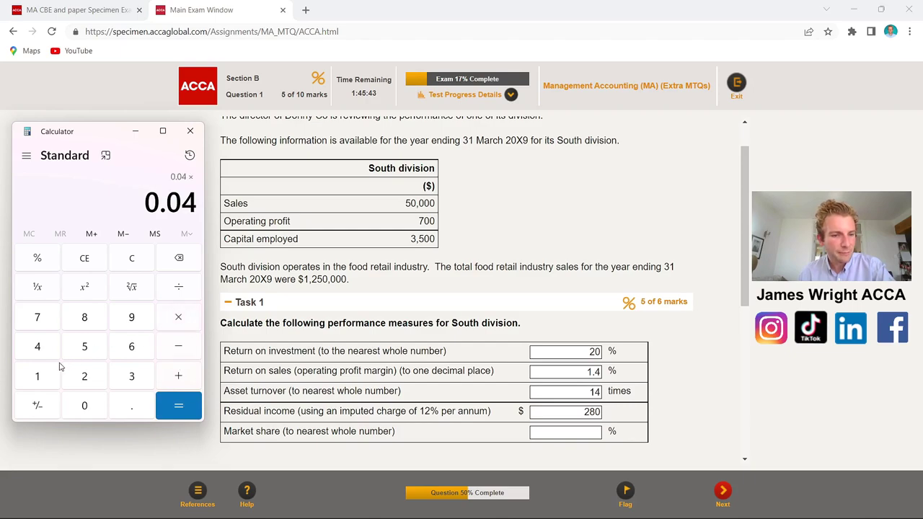
left_click(43, 375)
left_click(72, 406)
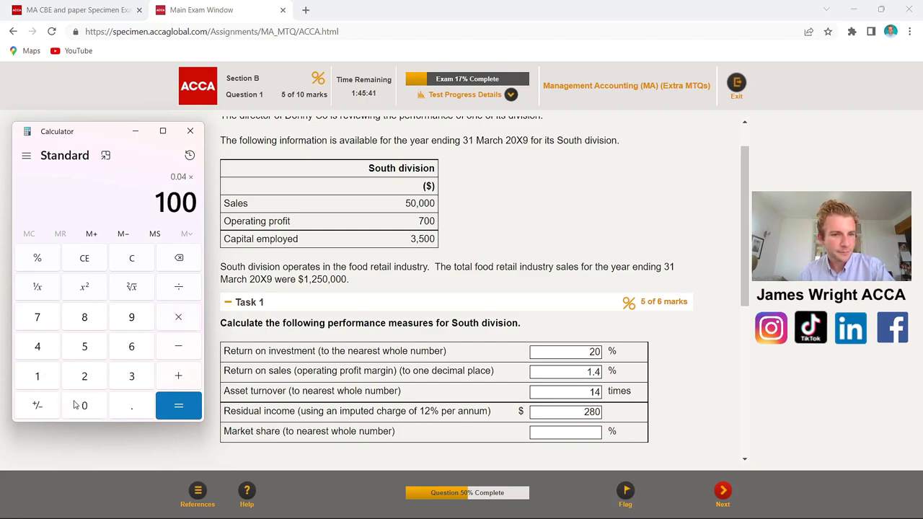
left_click(72, 405)
left_click(173, 408)
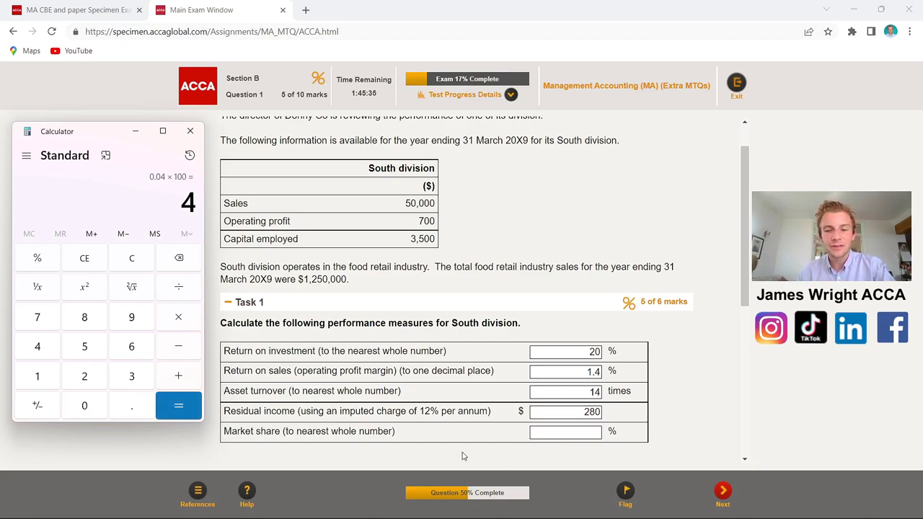
Enter 4 as the South division's market share percentage in Task 1
left_click(577, 436)
type("4")
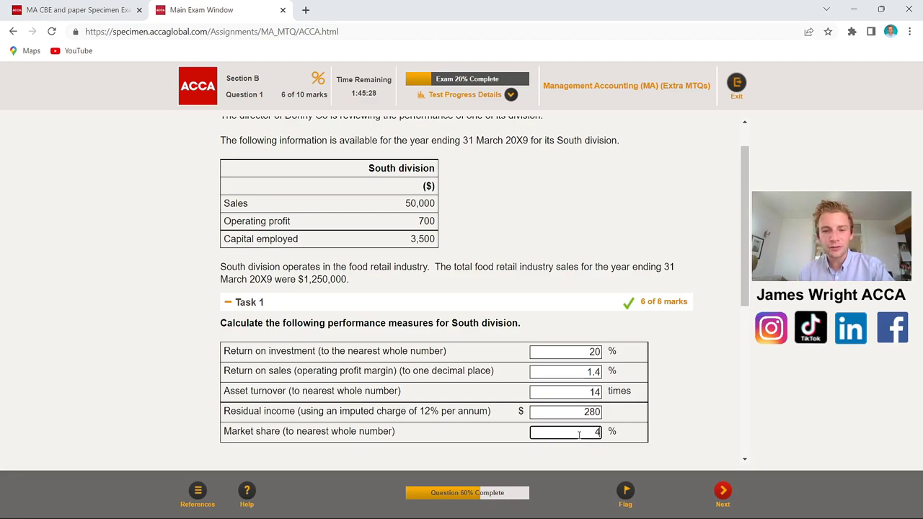
left_click(706, 388)
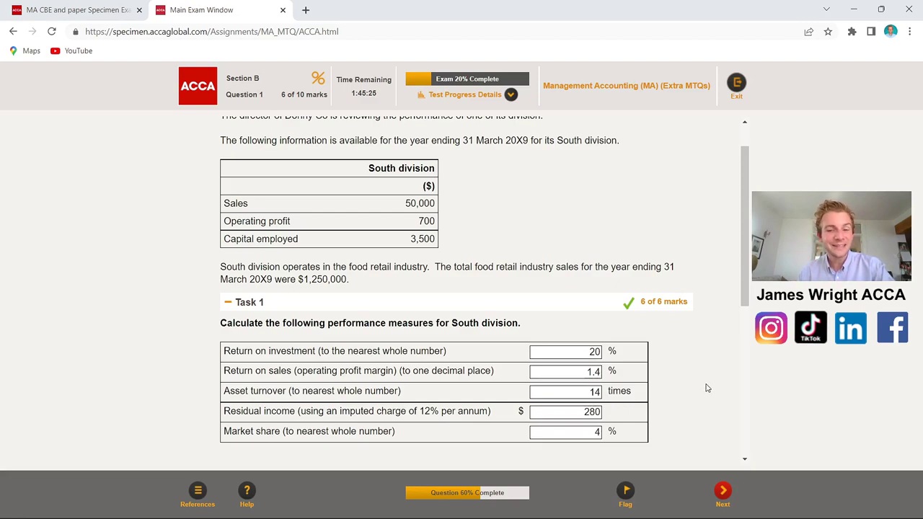
Answer Task 2 with Yes for financing cost awareness and direct NPV relation, and No for comparing different-sized divisions and ensuring positive NPV projects
scroll(707, 388, "down", 1)
scroll(706, 388, "down", 4)
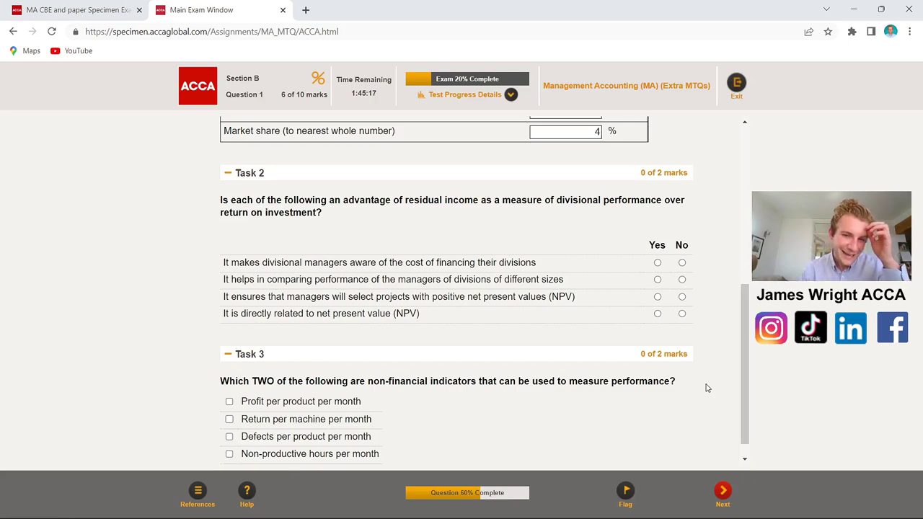
scroll(706, 388, "down", 1)
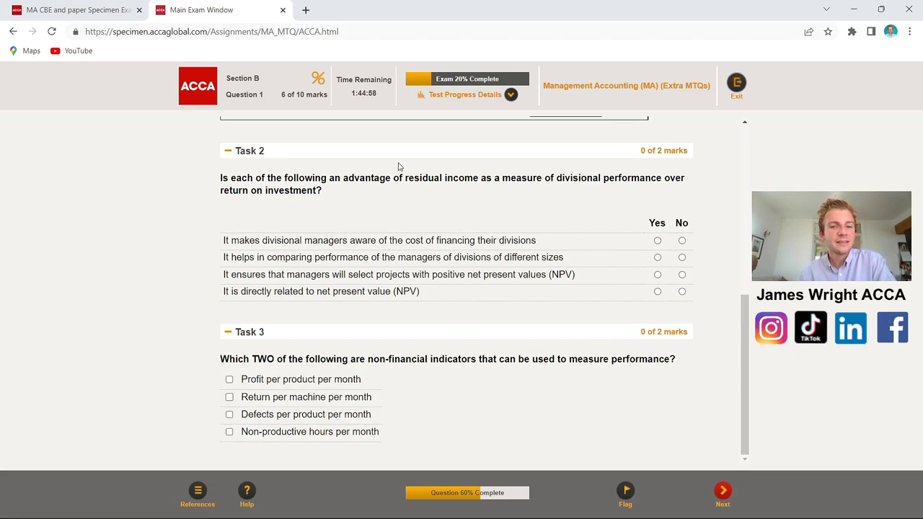
left_click_drag(406, 178, 480, 182)
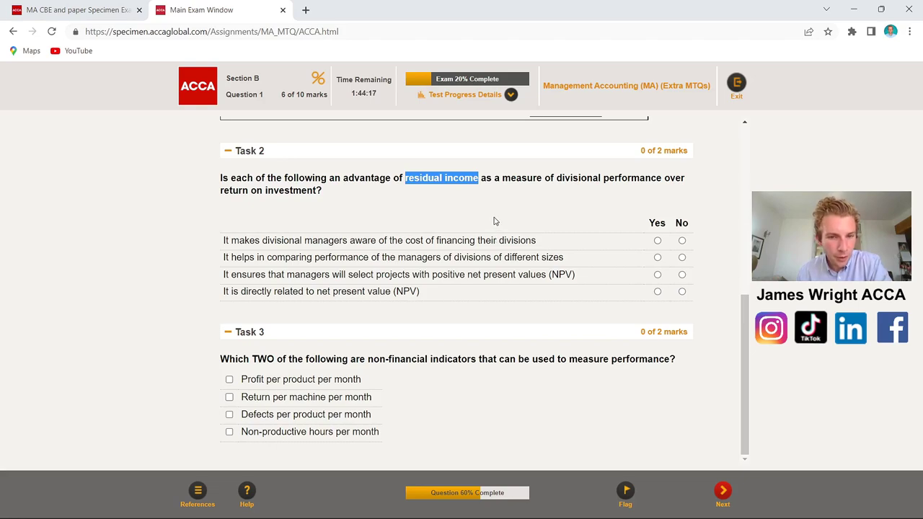
left_click(494, 221)
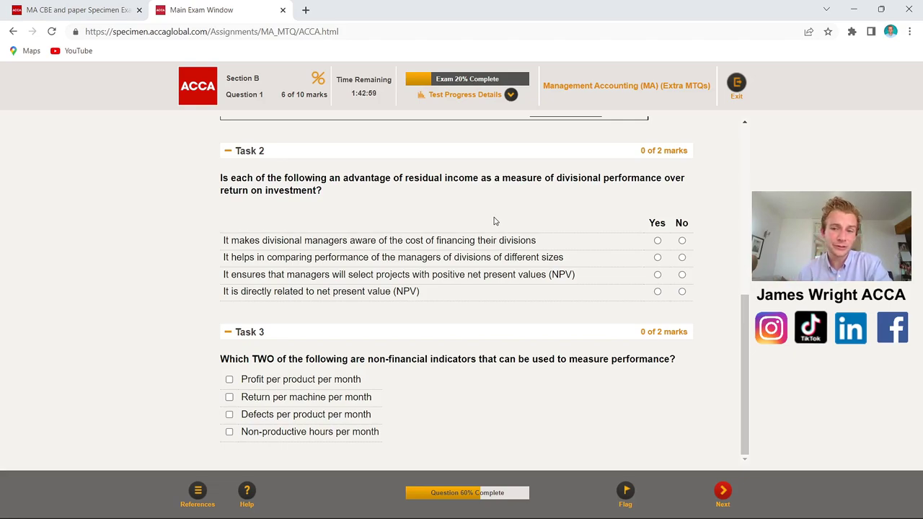
left_click(656, 292)
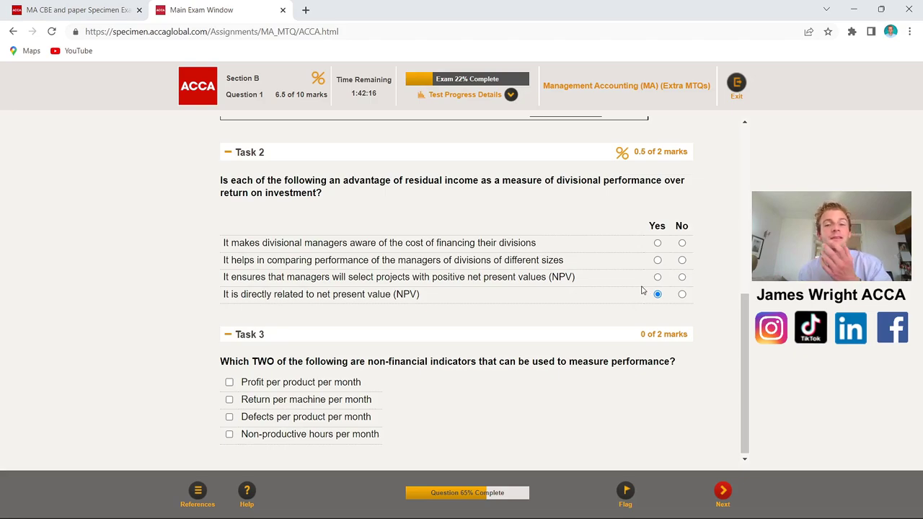
left_click(658, 243)
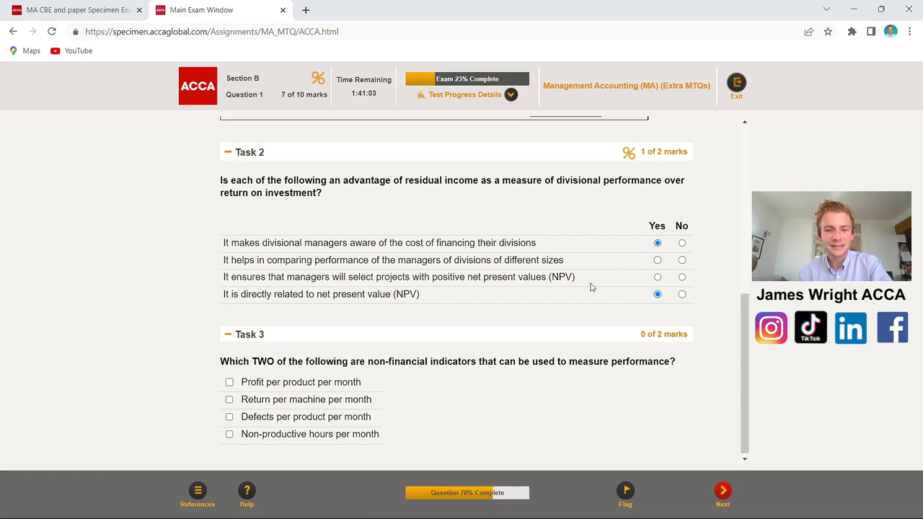
left_click(682, 279)
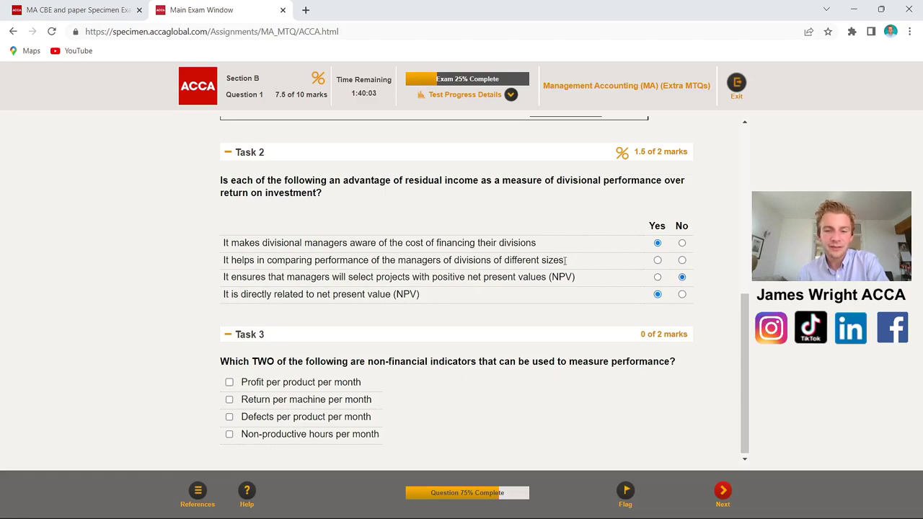
left_click(682, 261)
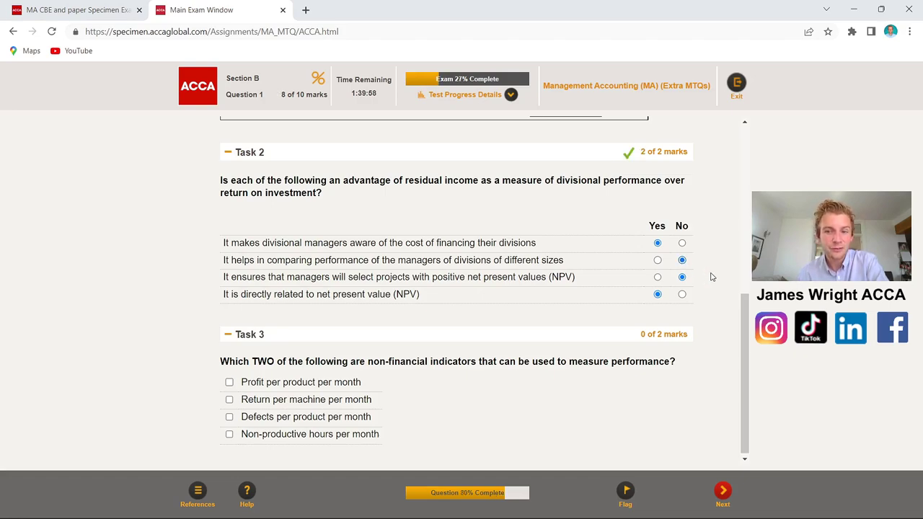
Select Defects per product per month and Non-productive hours per month as the two non-financial indicators in Task 3
scroll(711, 277, "down", 1)
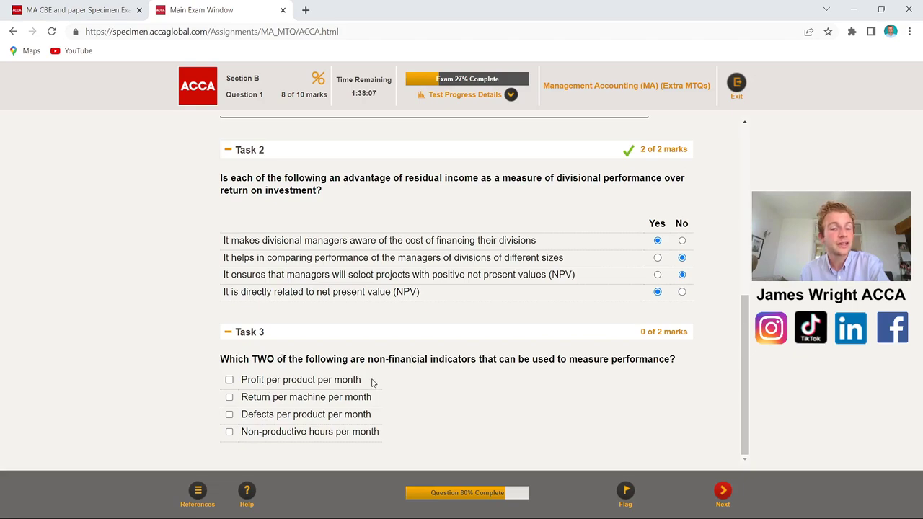
left_click(229, 415)
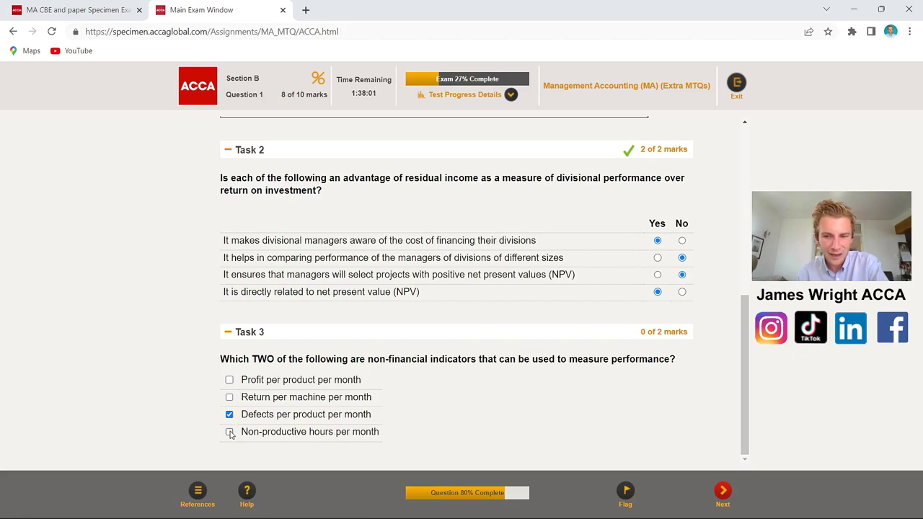
left_click(230, 433)
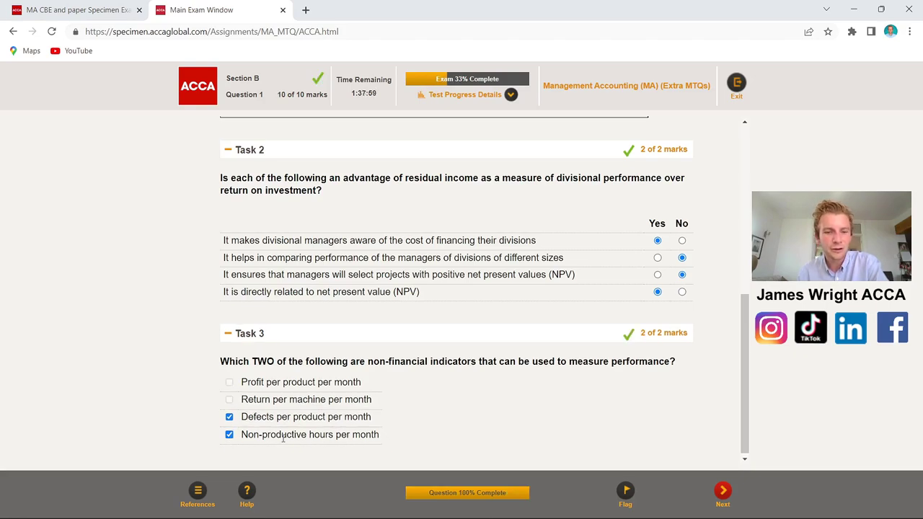